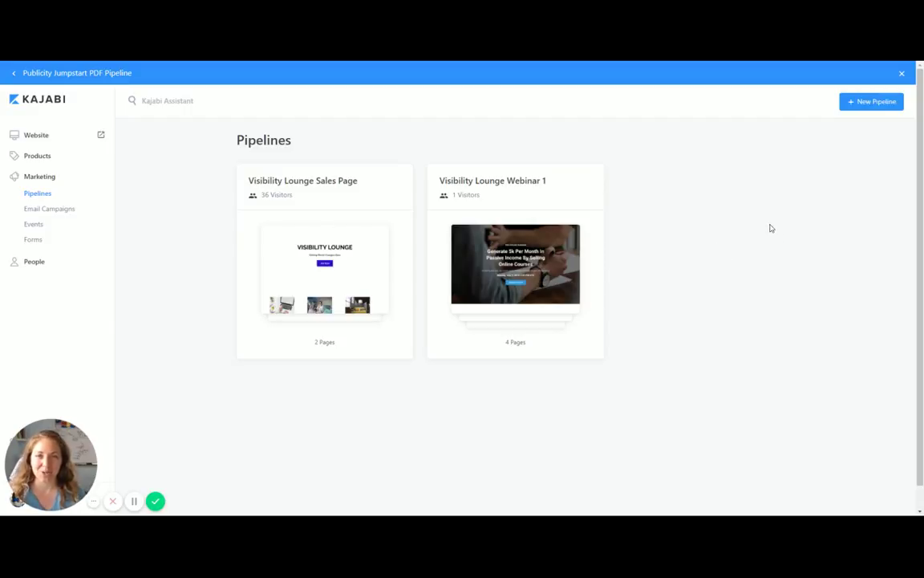
# Start a new pipeline from the Sales Page template.
pyautogui.click(873, 103)
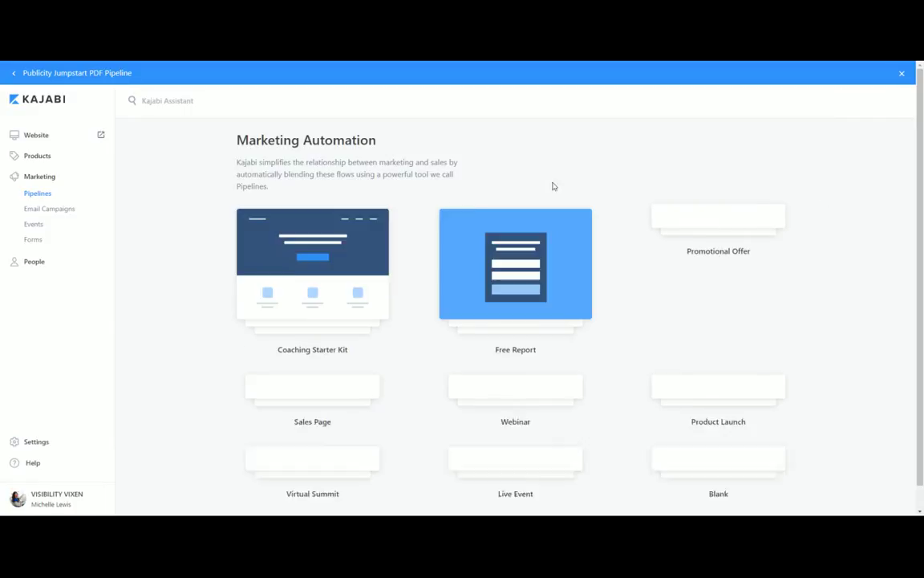
pyautogui.scroll(-3, 231, 272)
pyautogui.scroll(-2, 232, 272)
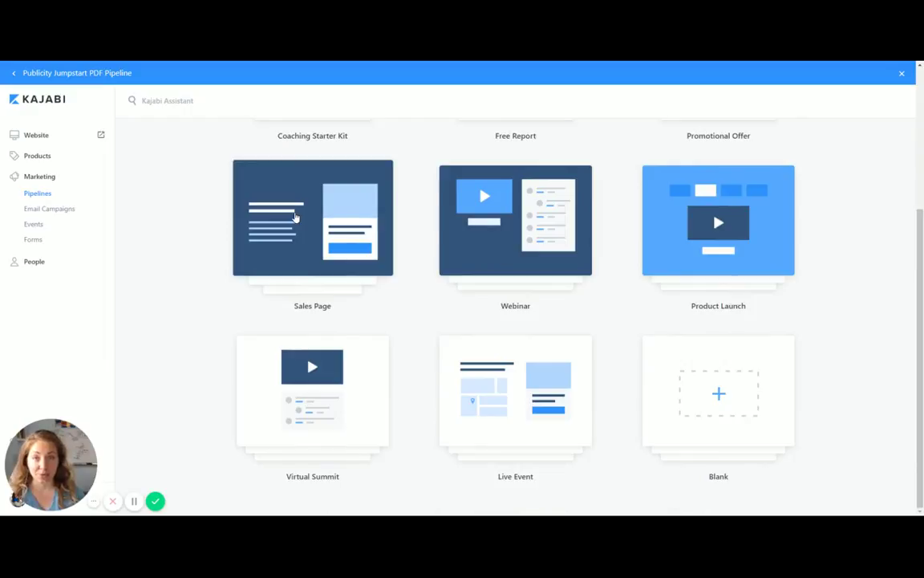
pyautogui.click(296, 218)
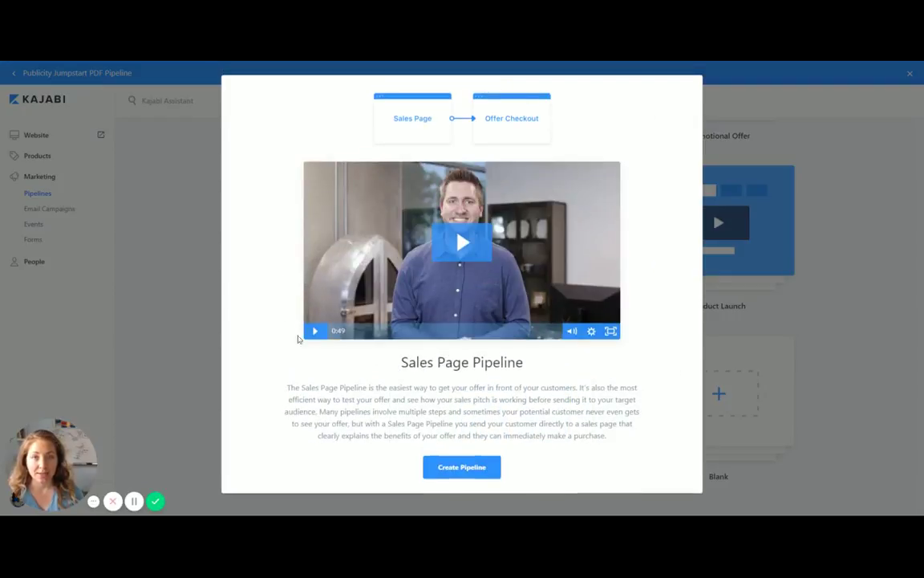
pyautogui.click(440, 467)
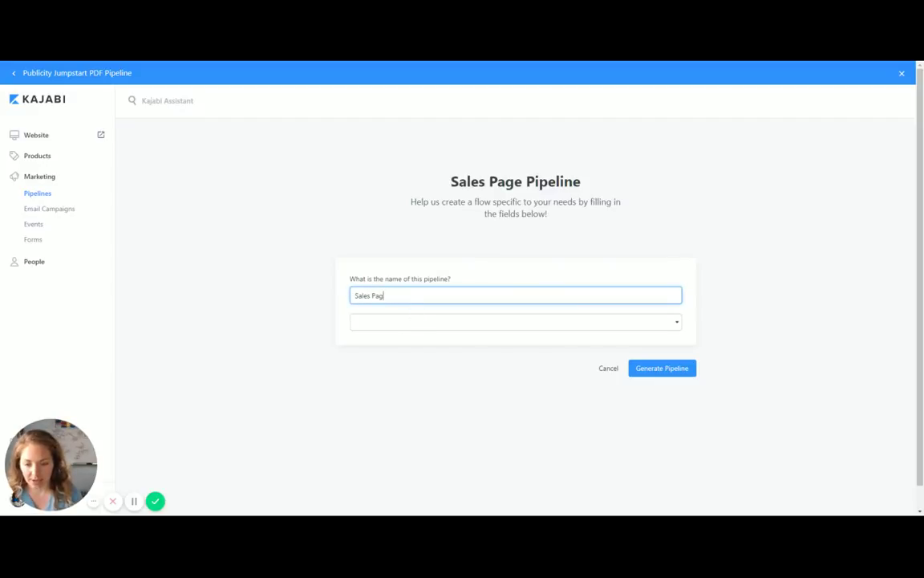
# Name the pipeline 'Summit Sales Page', link it to VISIBILITY SUMMIT, and generate it.
pyautogui.hotkey('ctrl', 'a')
pyautogui.press('BackSpace')
pyautogui.write('Summit Sales PAGE')
pyautogui.press('BackSpace')
pyautogui.press('BackSpace')
pyautogui.press('BackSpace')
pyautogui.write('ag')
pyautogui.click(419, 321)
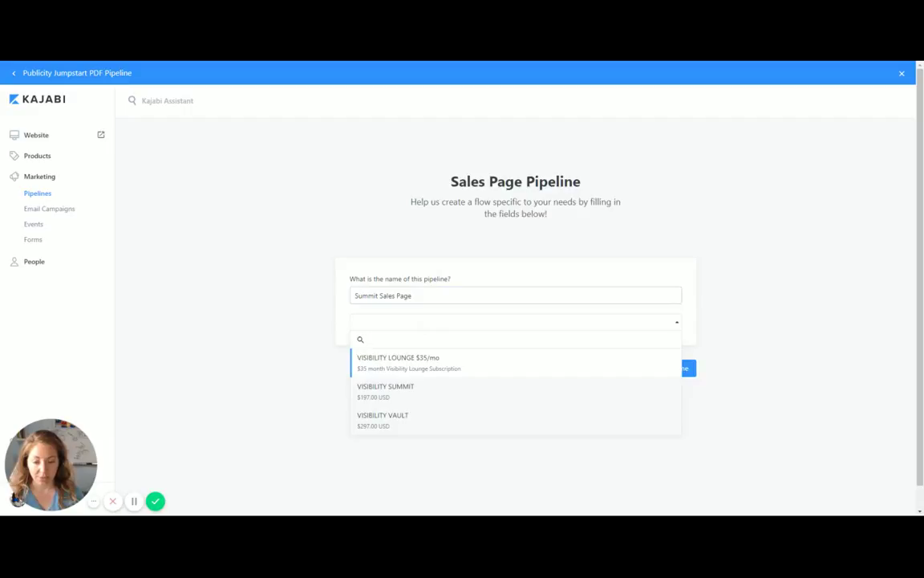
pyautogui.click(413, 391)
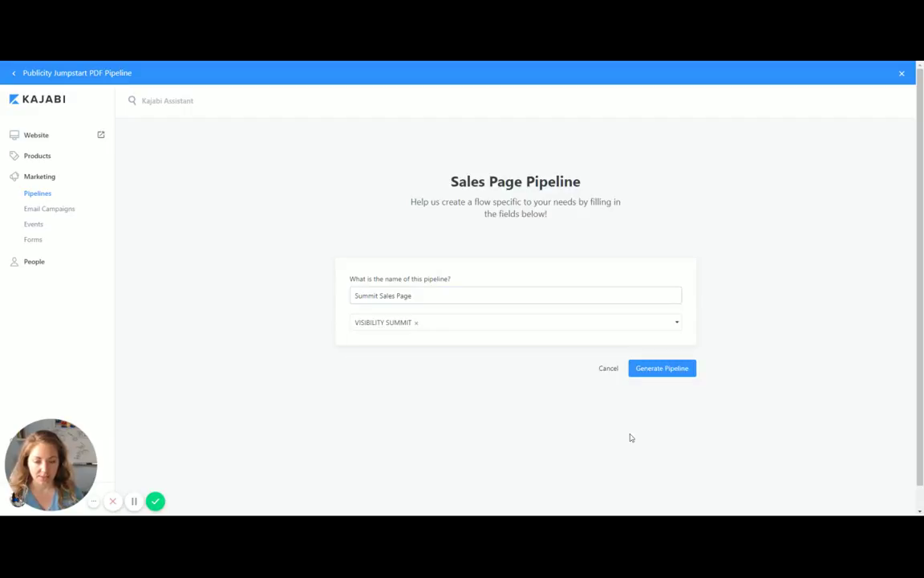
pyautogui.click(662, 370)
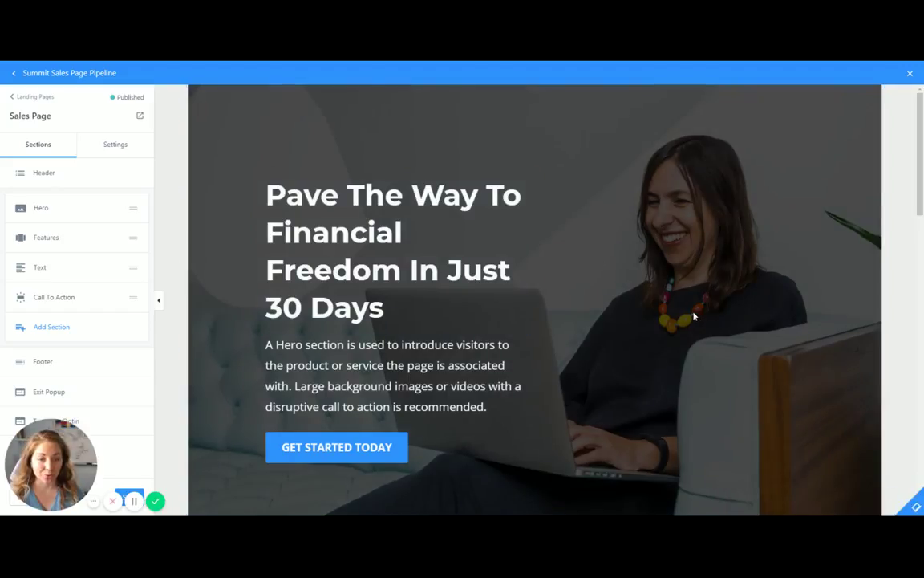
# Review the generated sales page template, then open the page's Details settings.
pyautogui.scroll(-7, 676, 295)
pyautogui.scroll(-6, 676, 297)
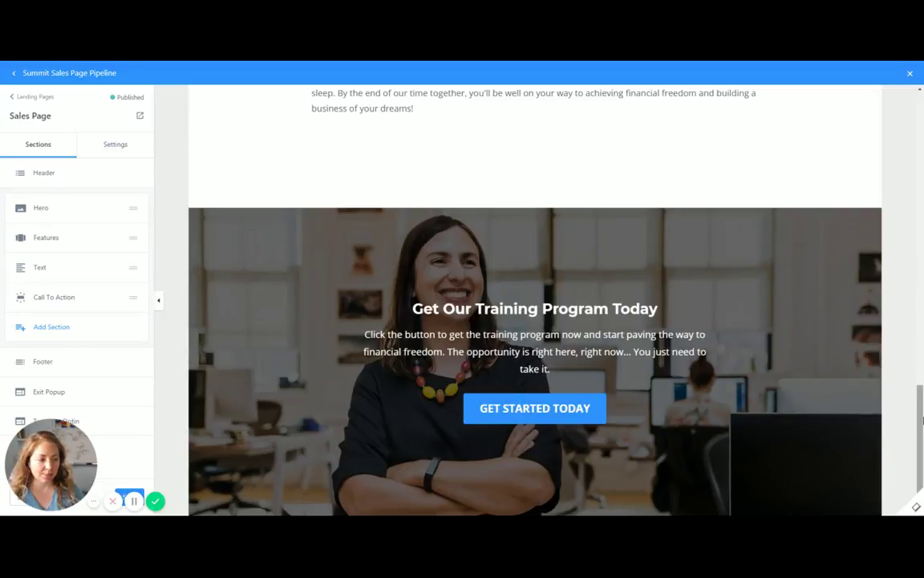
pyautogui.scroll(15, 922, 419)
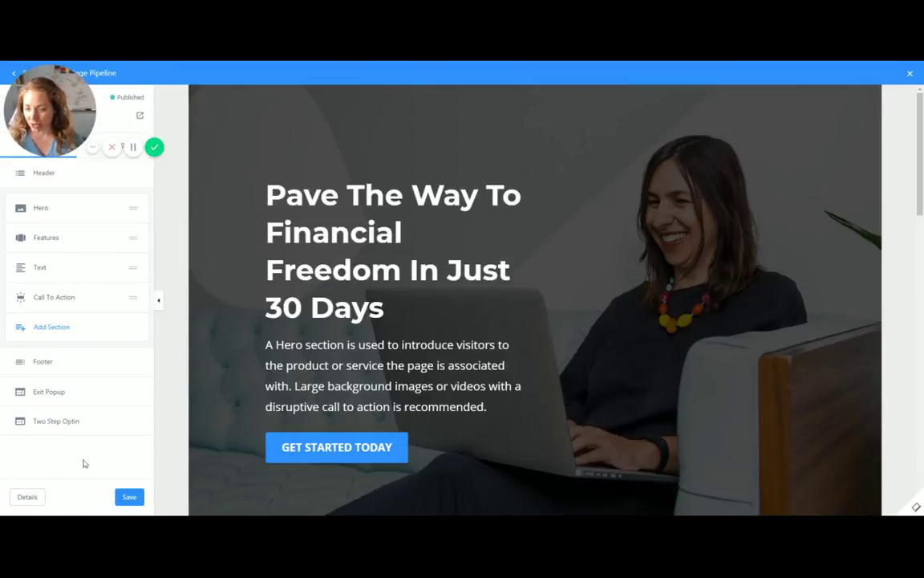
pyautogui.click(121, 156)
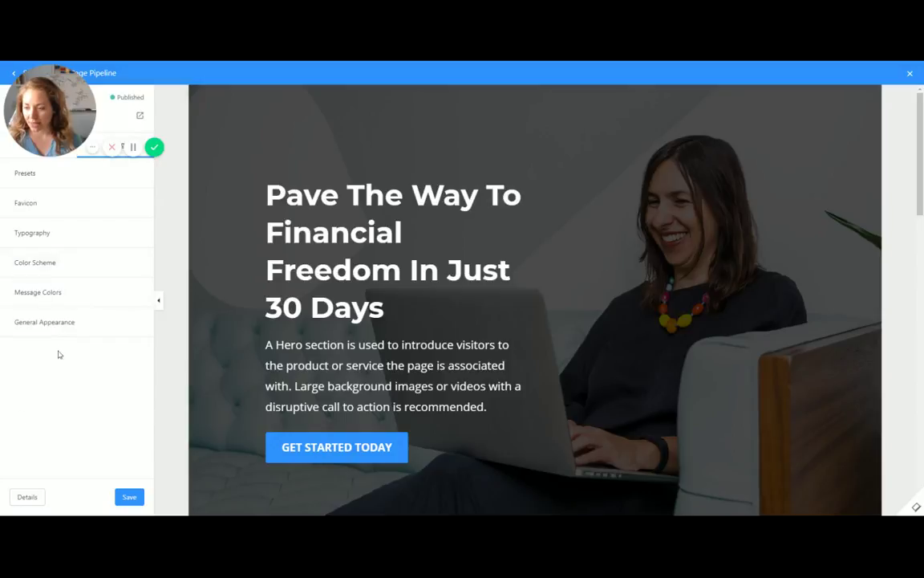
pyautogui.click(26, 497)
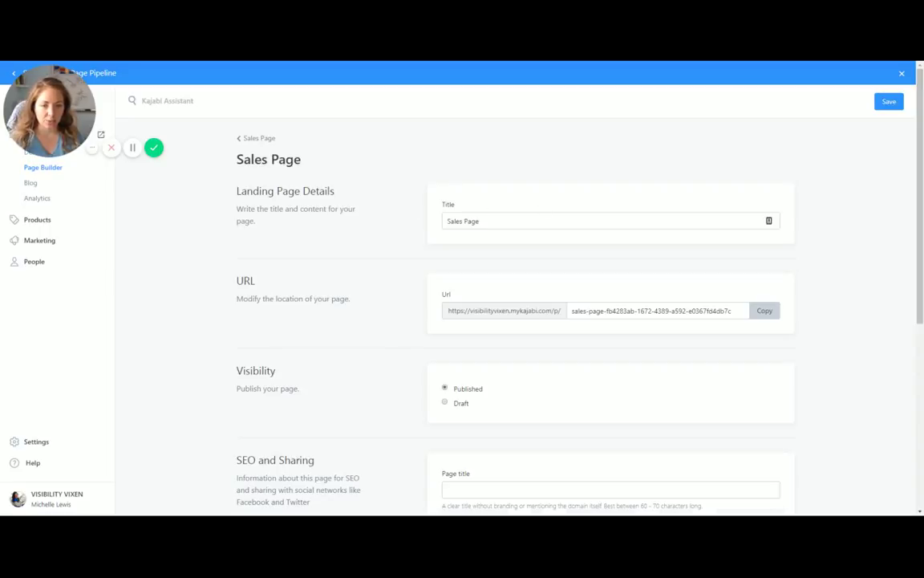
# Change the title to 'Summit Sales Page' and the URL slug to visibilitysummit, then save.
pyautogui.click(447, 220)
pyautogui.write('Summit')
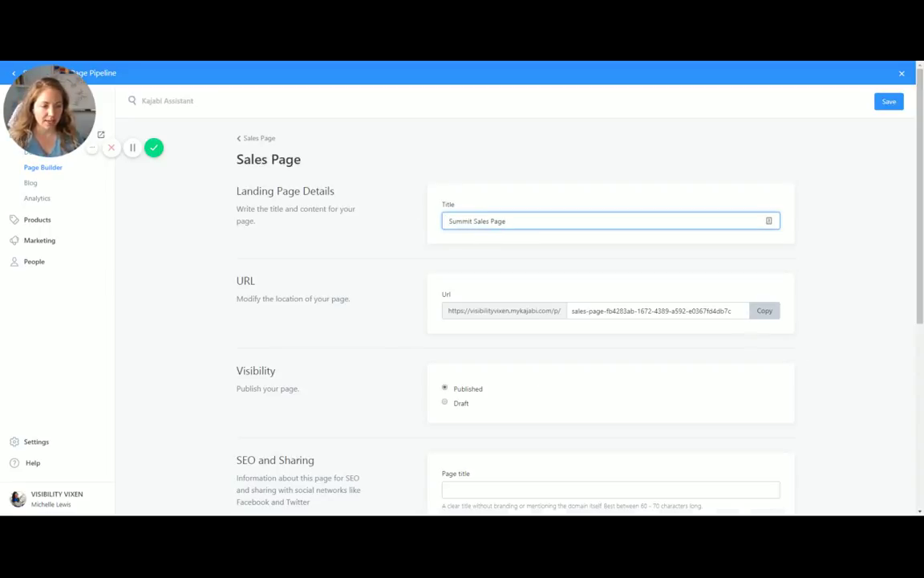
pyautogui.moveTo(740, 310); pyautogui.dragTo(564, 310)
pyautogui.write('visibility summit')
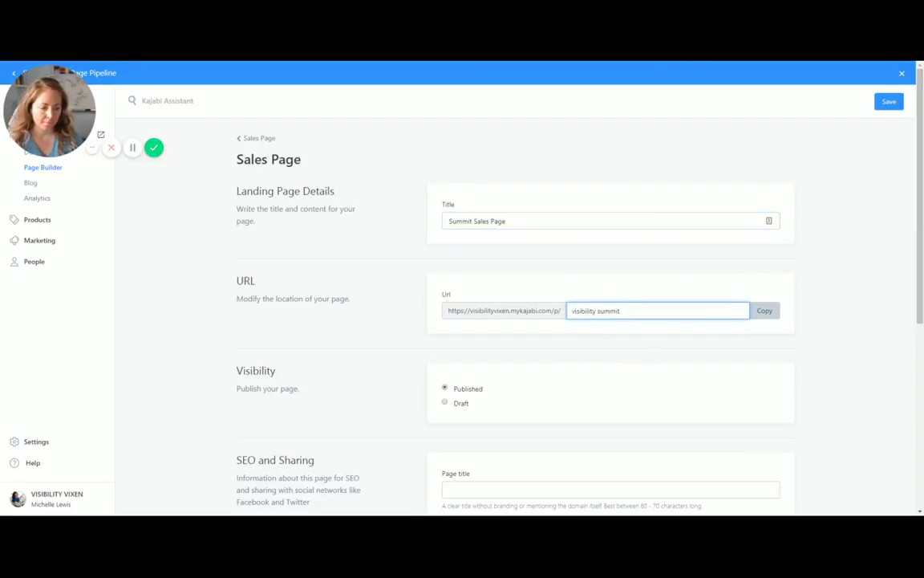
pyautogui.press('BackSpace')
pyautogui.press('BackSpace')
pyautogui.press('BackSpace')
pyautogui.press('BackSpace')
pyautogui.press('BackSpace')
pyautogui.press('BackSpace')
pyautogui.press('BackSpace')
pyautogui.write('summit')
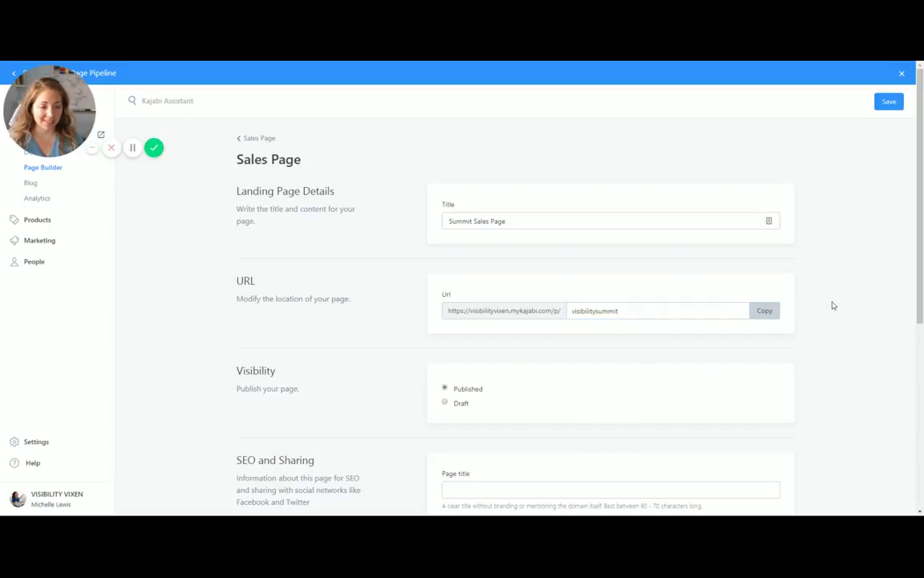
pyautogui.scroll(-2, 369, 323)
pyautogui.scroll(-1, 369, 323)
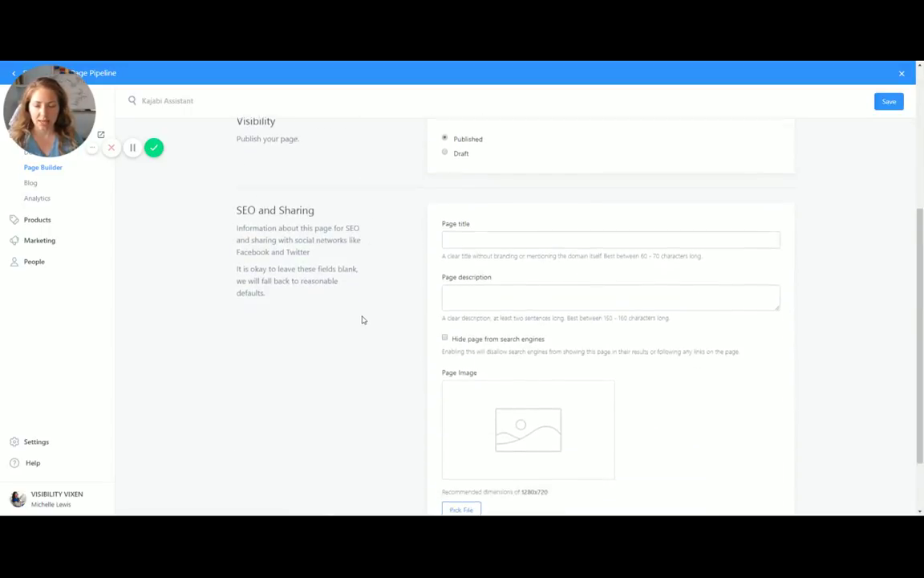
pyautogui.scroll(-1, 367, 395)
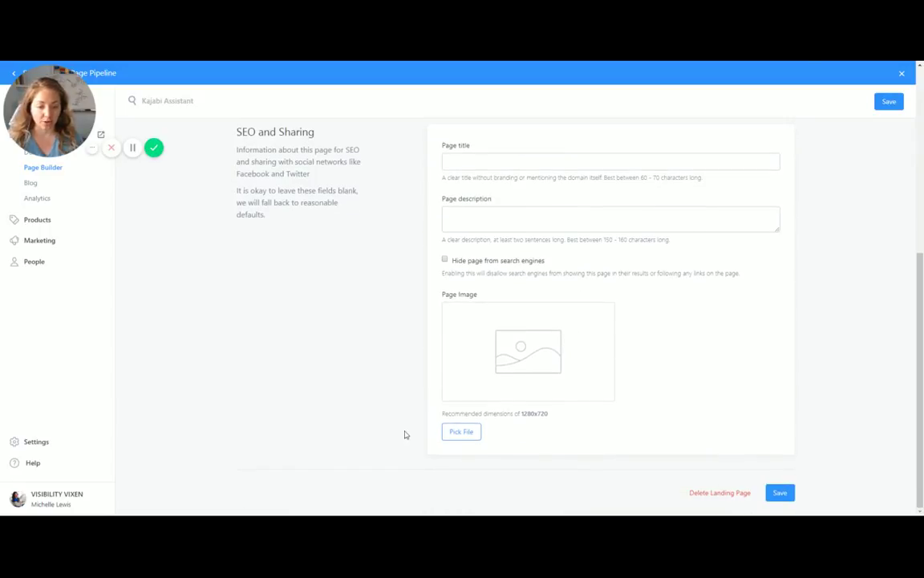
pyautogui.click(789, 493)
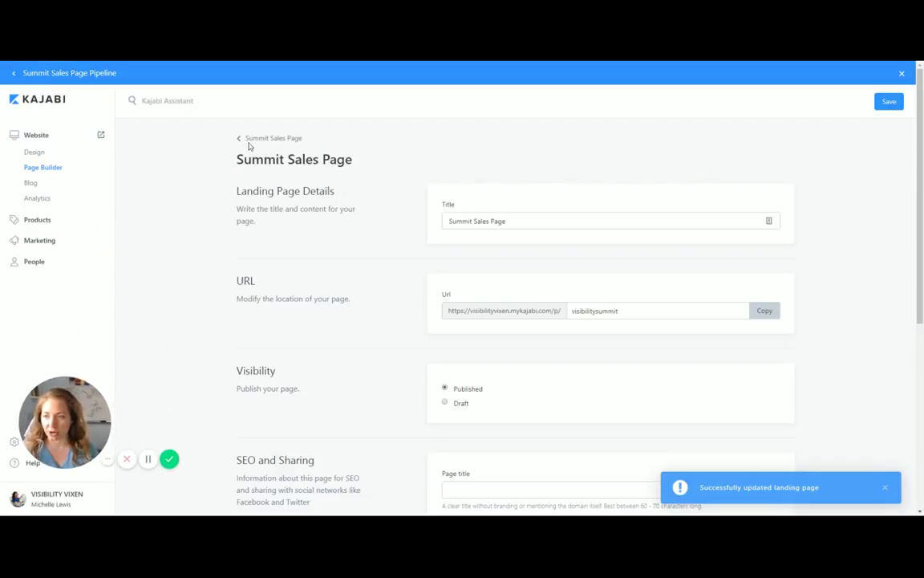
# Open the Visibility Lounge Sales Page pipeline from the Pipelines list.
pyautogui.click(36, 241)
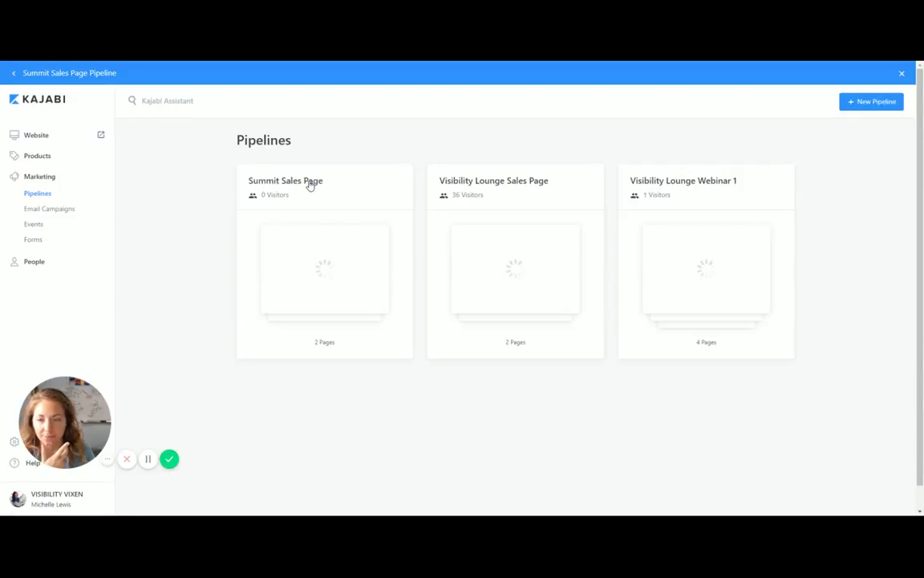
pyautogui.click(531, 183)
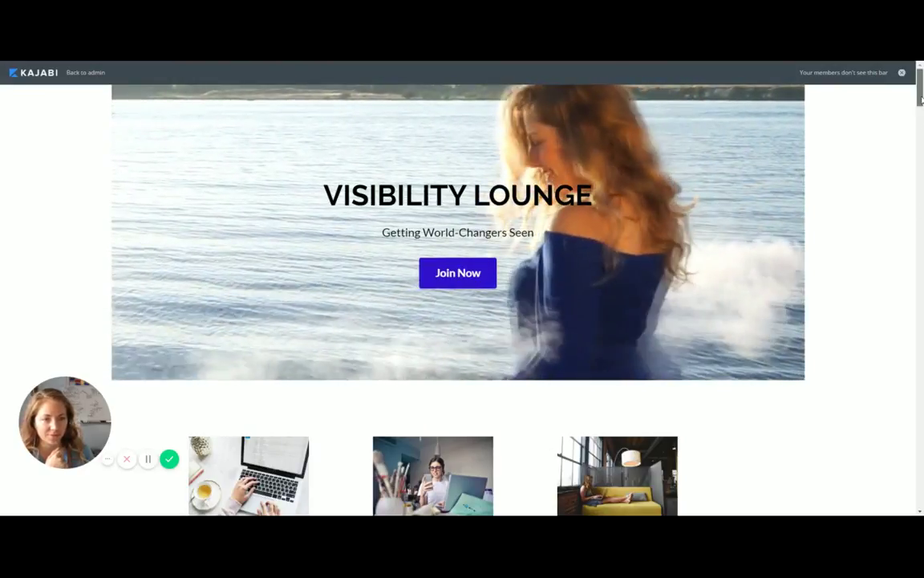
# Scroll through the whole Visibility Lounge sales page, then return to the Pipelines list.
pyautogui.scroll(-5, 921, 99)
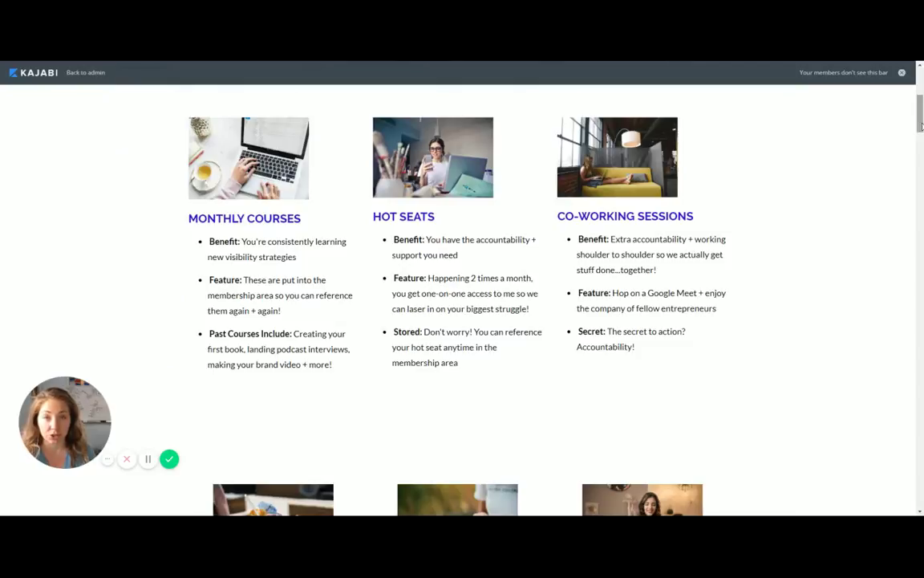
pyautogui.scroll(-7, 921, 125)
pyautogui.scroll(-4, 922, 126)
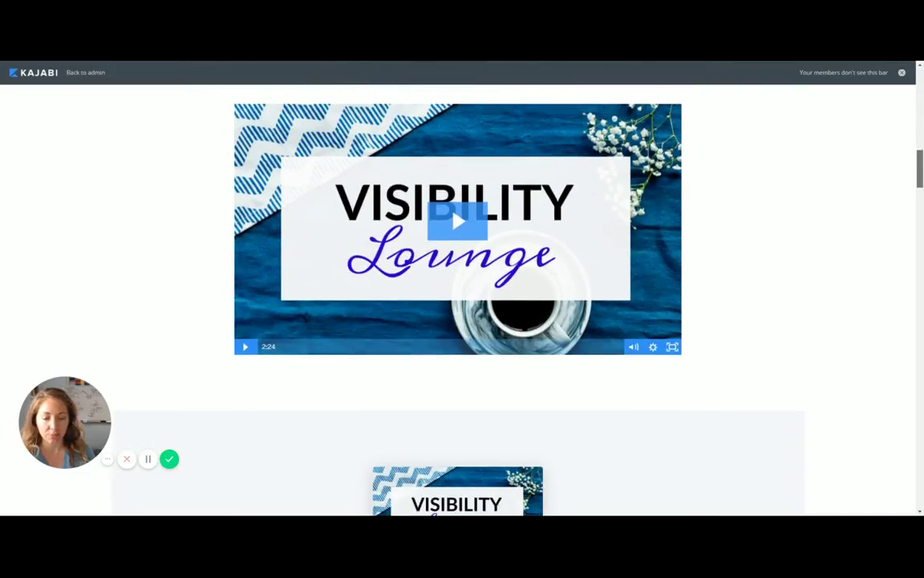
pyautogui.scroll(-5, 406, 185)
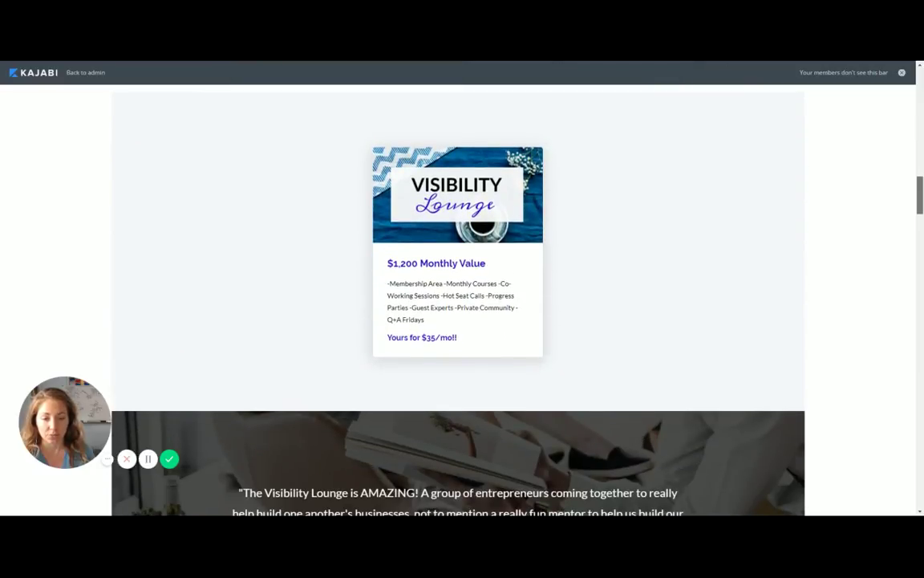
pyautogui.scroll(-4, 458, 296)
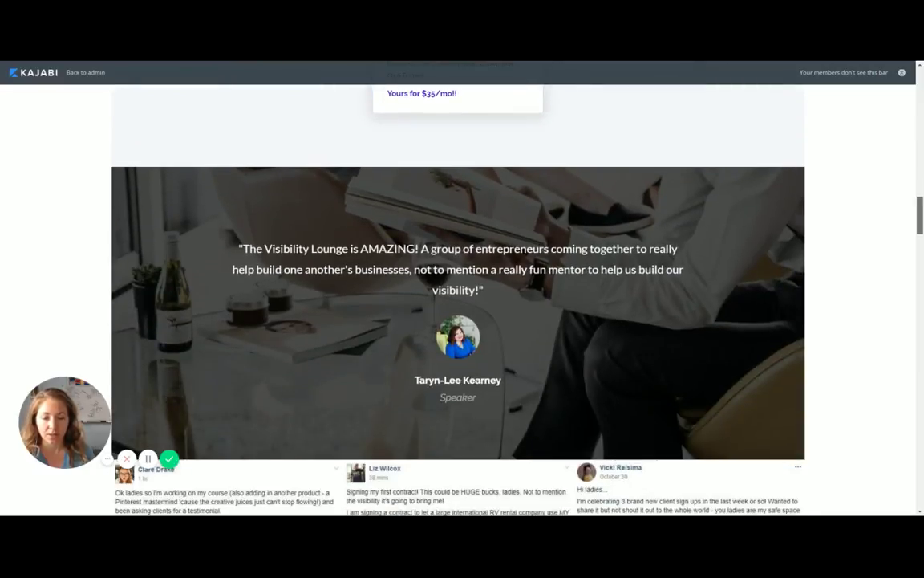
pyautogui.scroll(-5, 457, 297)
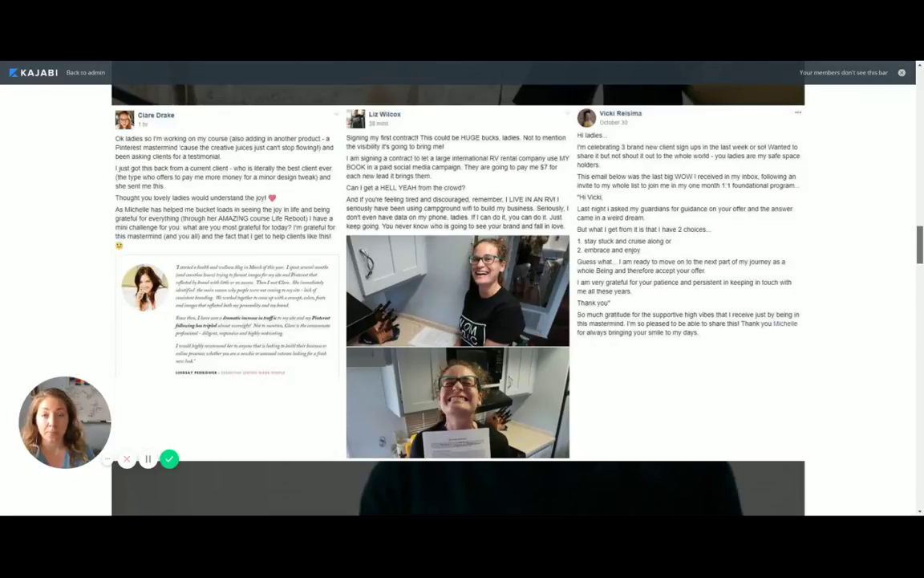
pyautogui.scroll(-5, 457, 297)
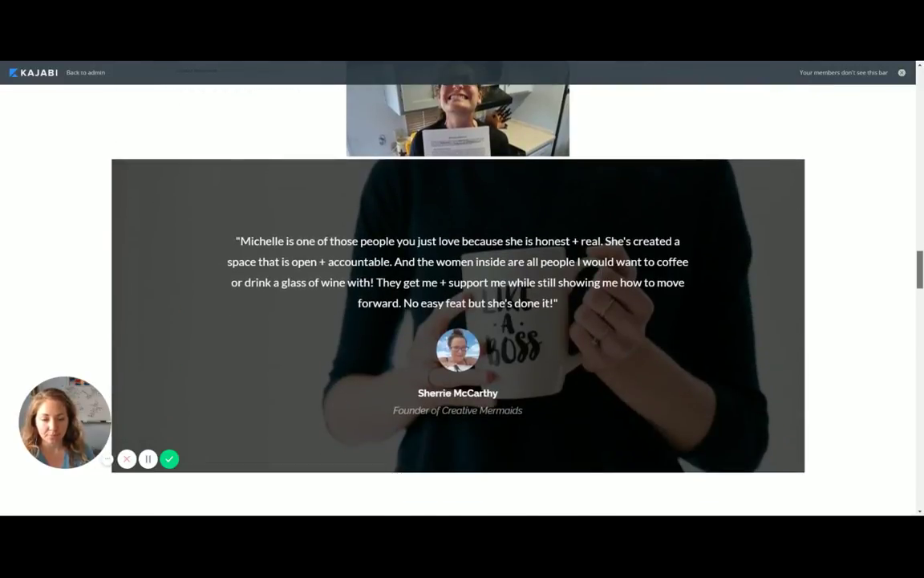
pyautogui.scroll(-5, 641, 186)
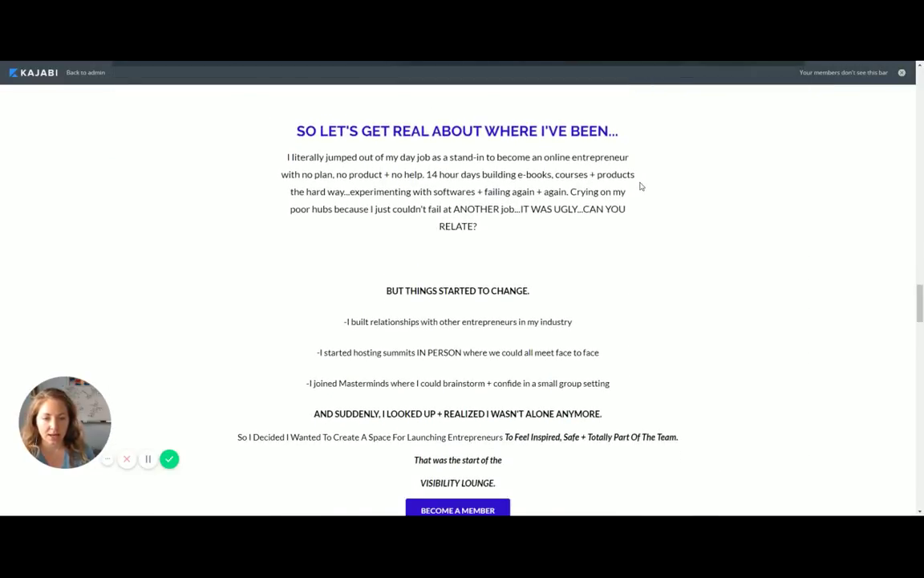
pyautogui.scroll(-5, 661, 256)
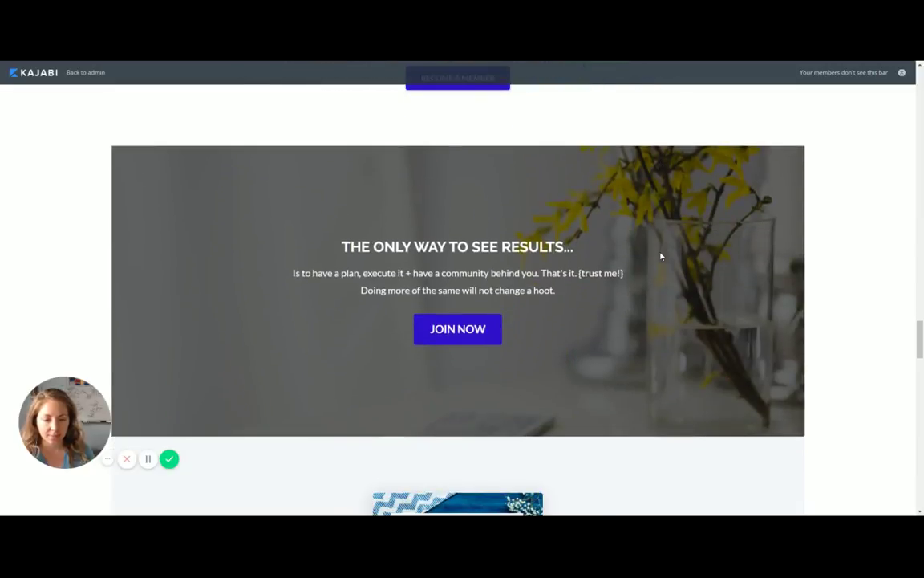
pyautogui.scroll(-4, 661, 256)
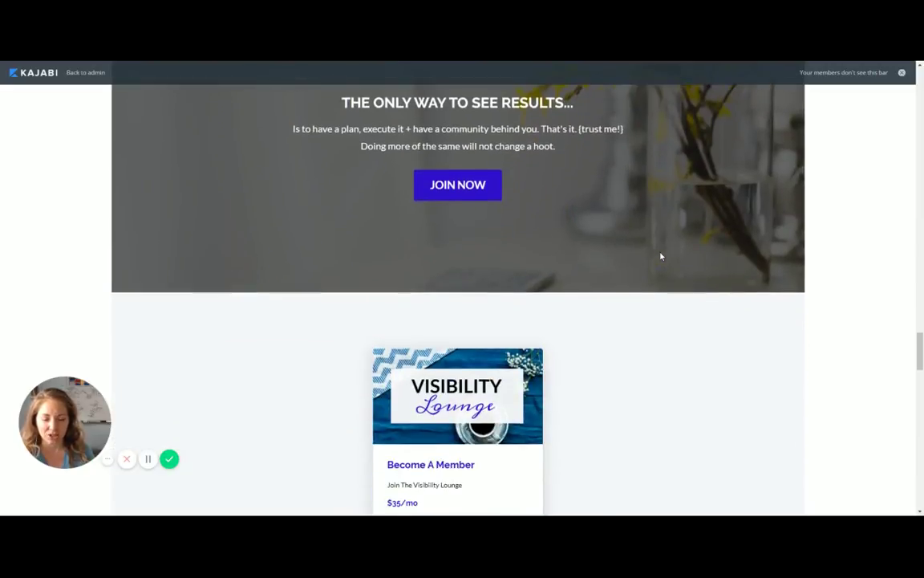
pyautogui.scroll(-1, 658, 255)
pyautogui.scroll(-6, 658, 255)
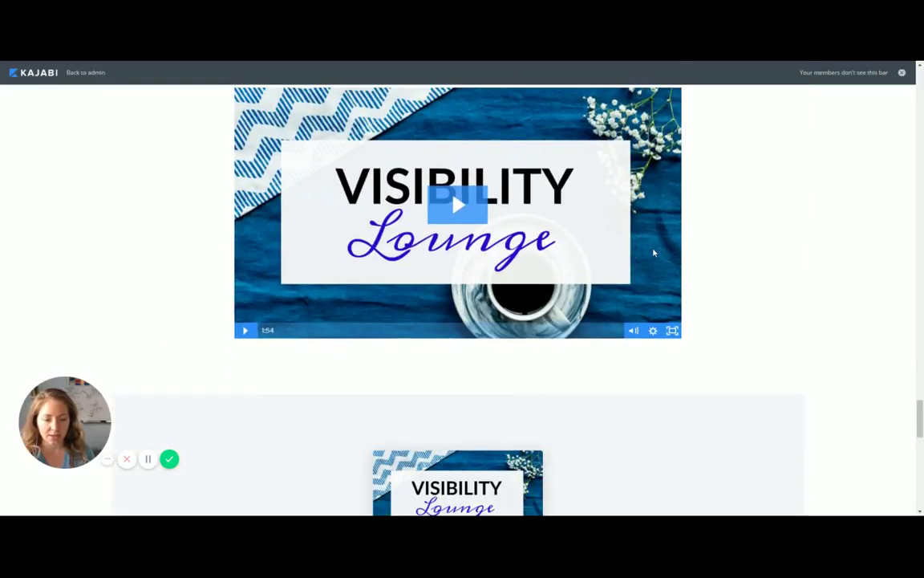
pyautogui.scroll(-4, 656, 255)
pyautogui.scroll(-5, 653, 254)
pyautogui.scroll(-2, 651, 255)
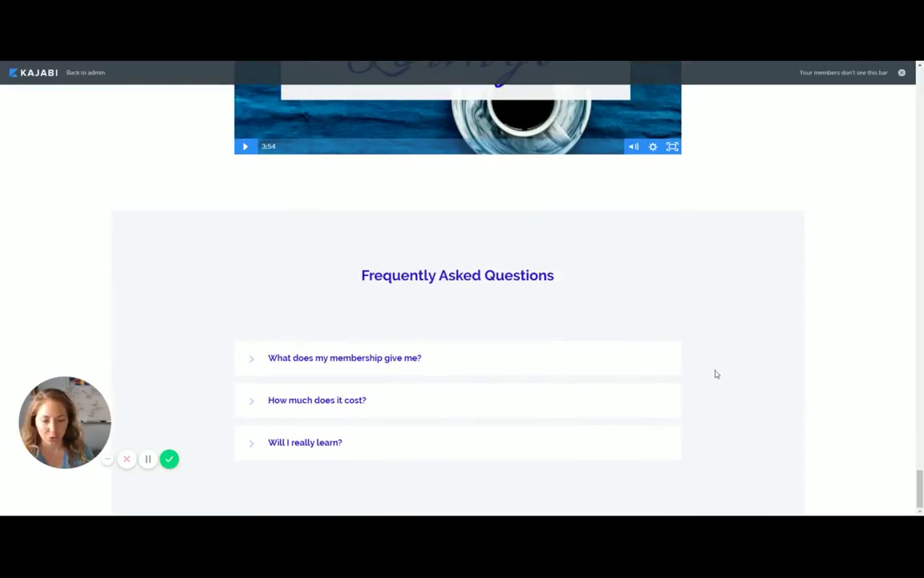
pyautogui.scroll(20, 919, 480)
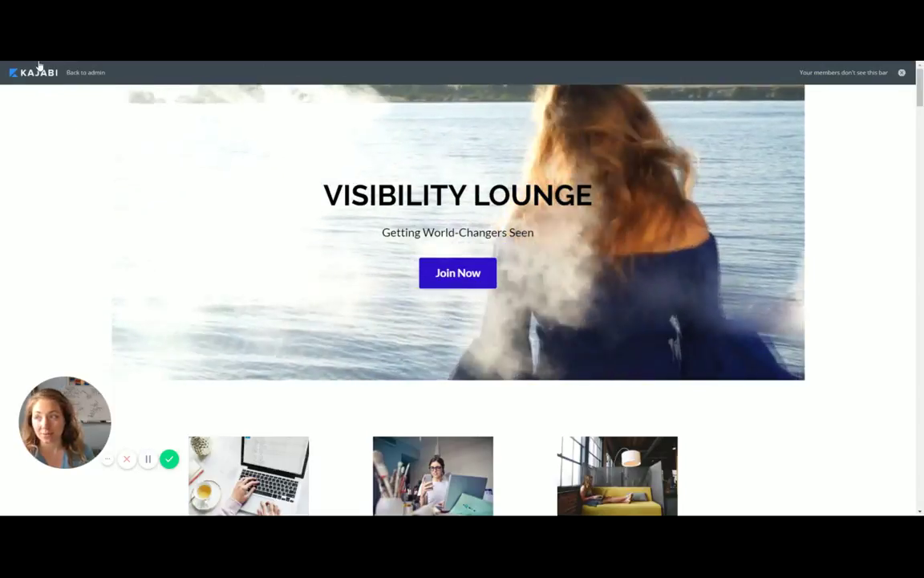
pyautogui.click(38, 65)
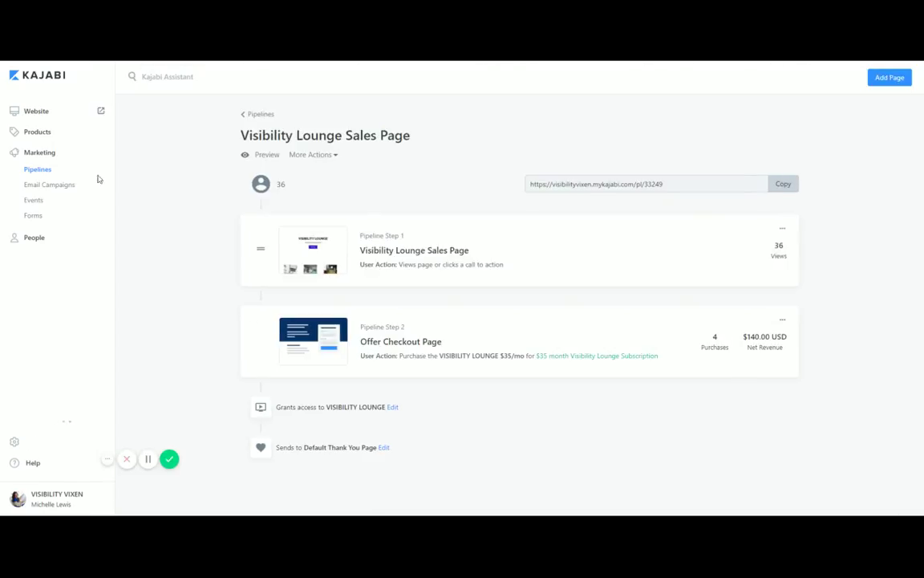
pyautogui.click(35, 171)
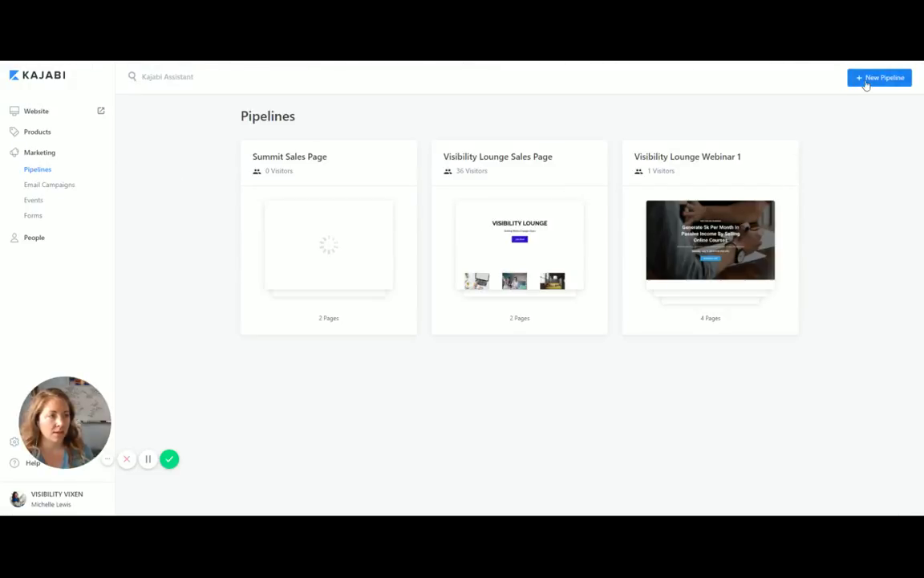
# Start a new pipeline and preview the Product Launch template.
pyautogui.click(871, 79)
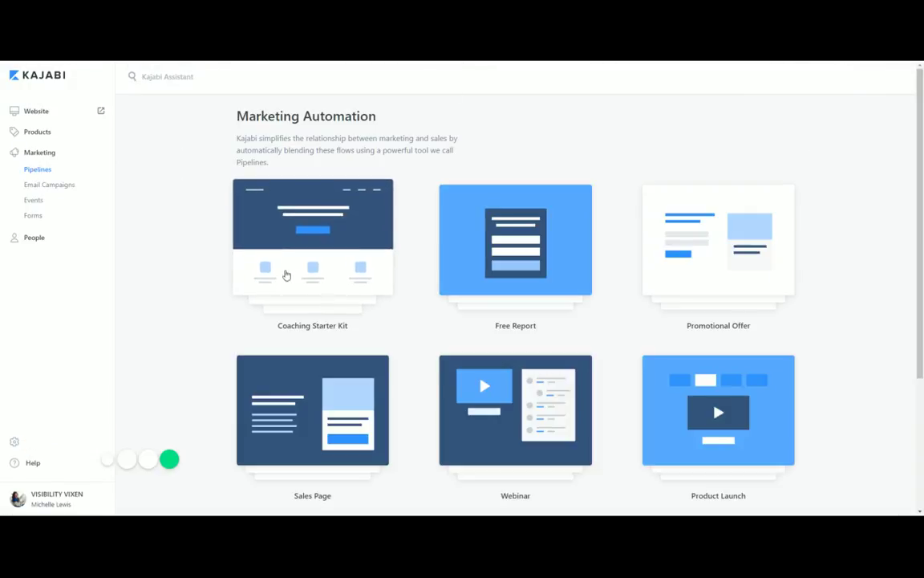
pyautogui.scroll(-3, 200, 282)
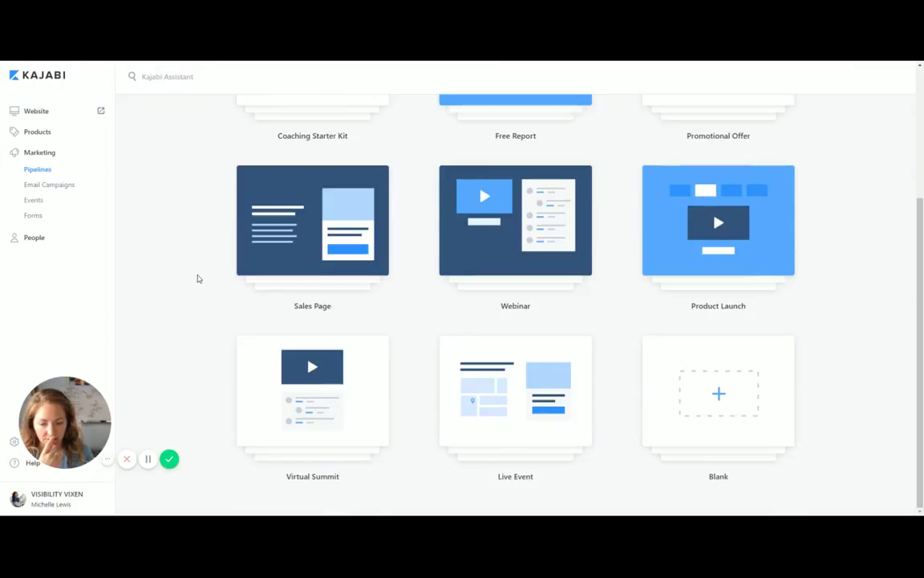
pyautogui.scroll(2, 199, 278)
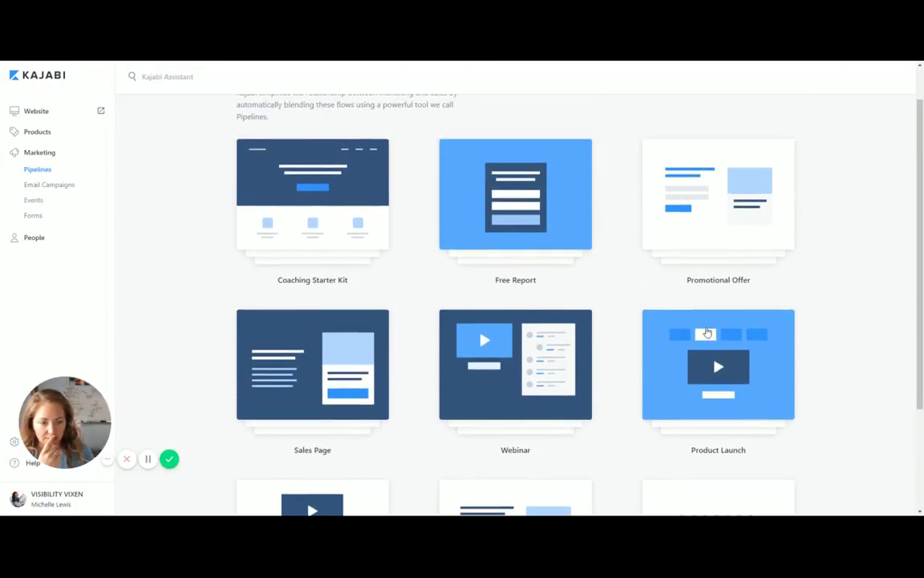
pyautogui.click(720, 333)
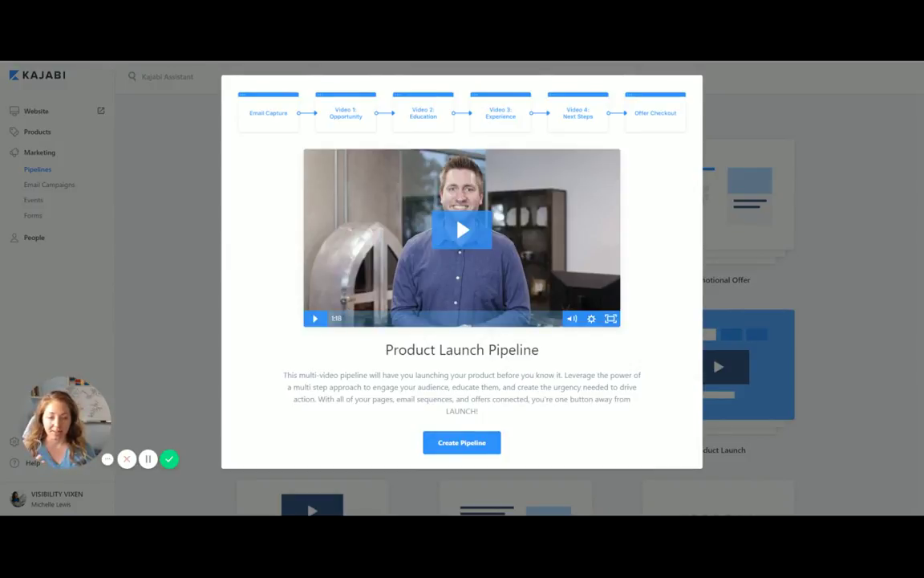
# Name the Product Launch pipeline, link it to VISIBILITY LOUNGE $35/mo, and generate it.
pyautogui.click(450, 441)
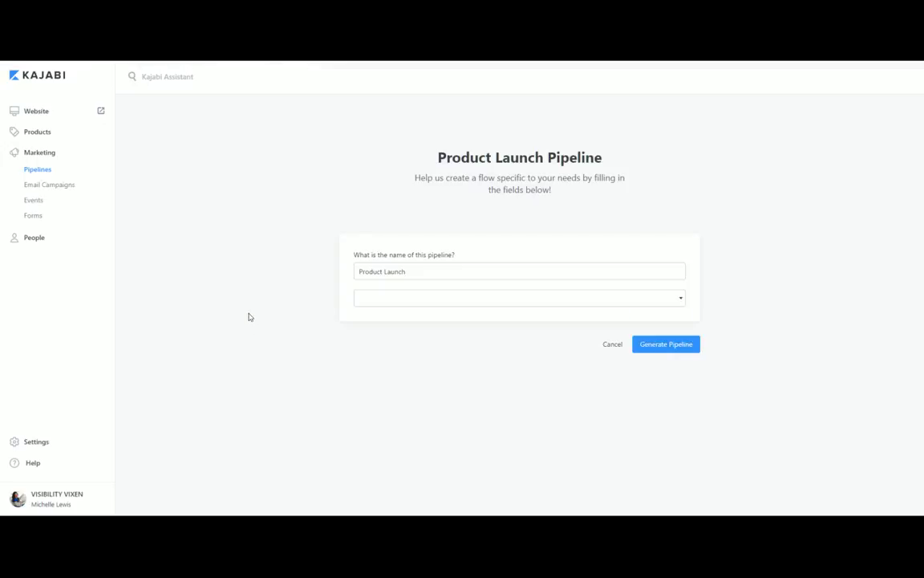
pyautogui.click(398, 306)
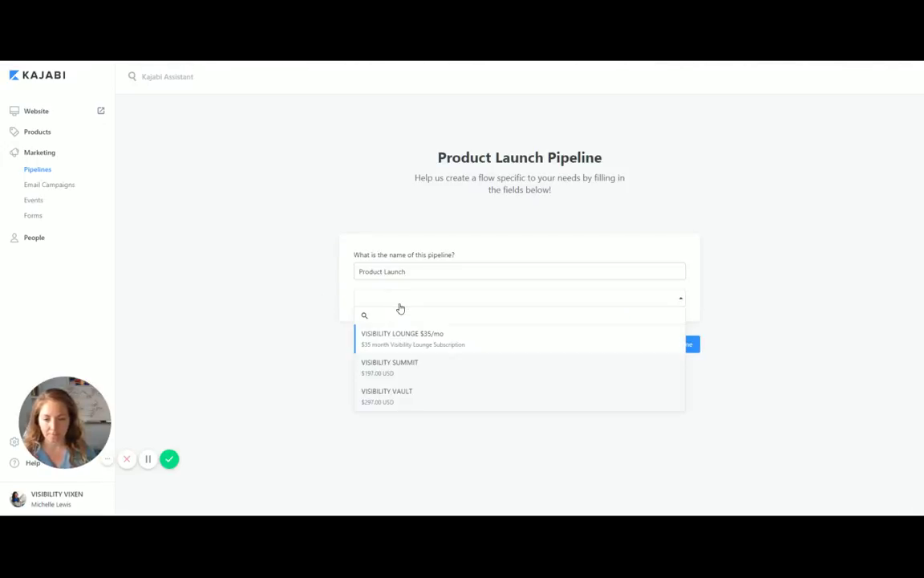
pyautogui.click(405, 273)
pyautogui.hotkey('ctrl', 'a')
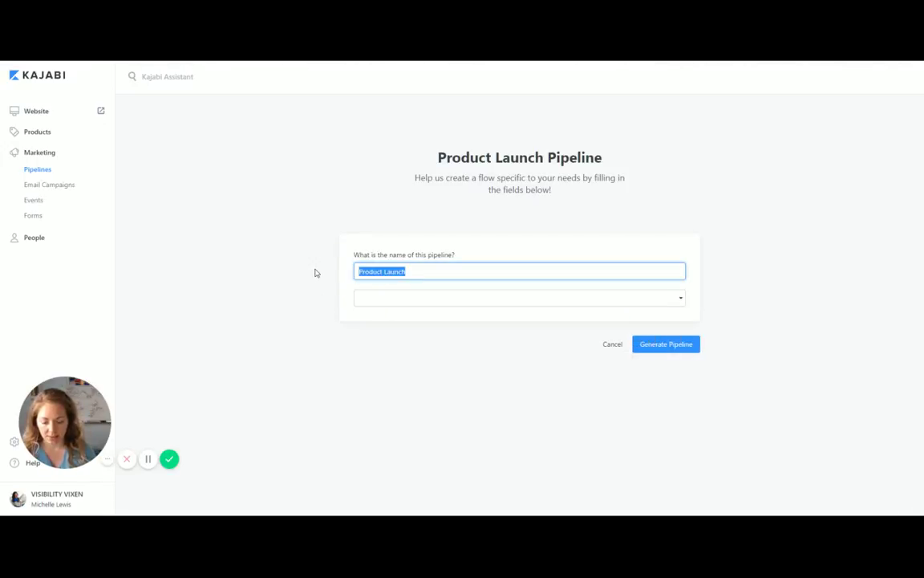
pyautogui.write('C')
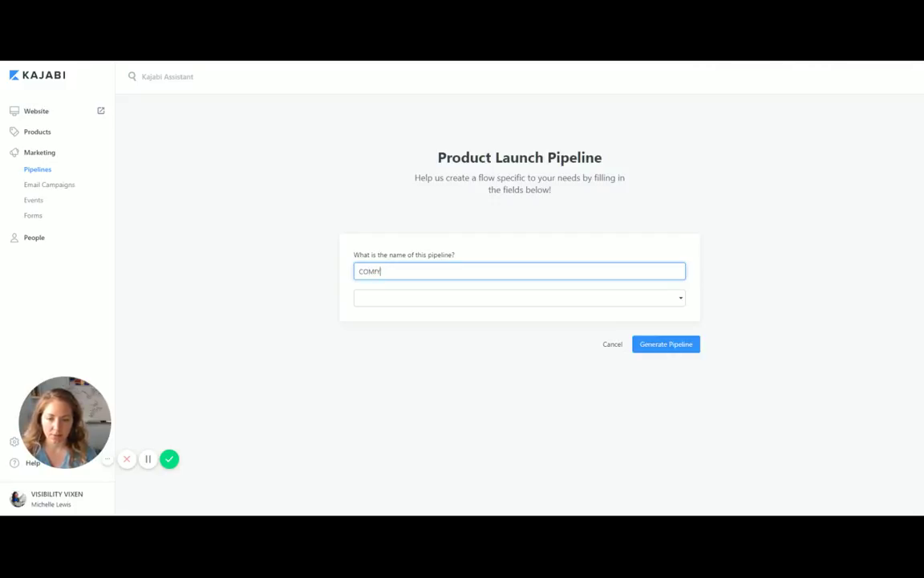
pyautogui.write('OMFY ON CEAM')
pyautogui.write('AMER')
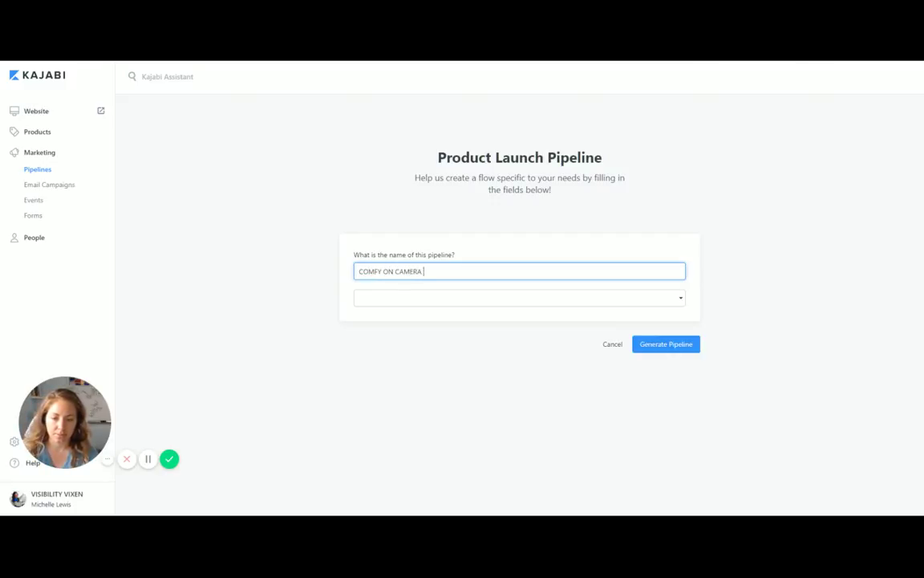
pyautogui.click(376, 298)
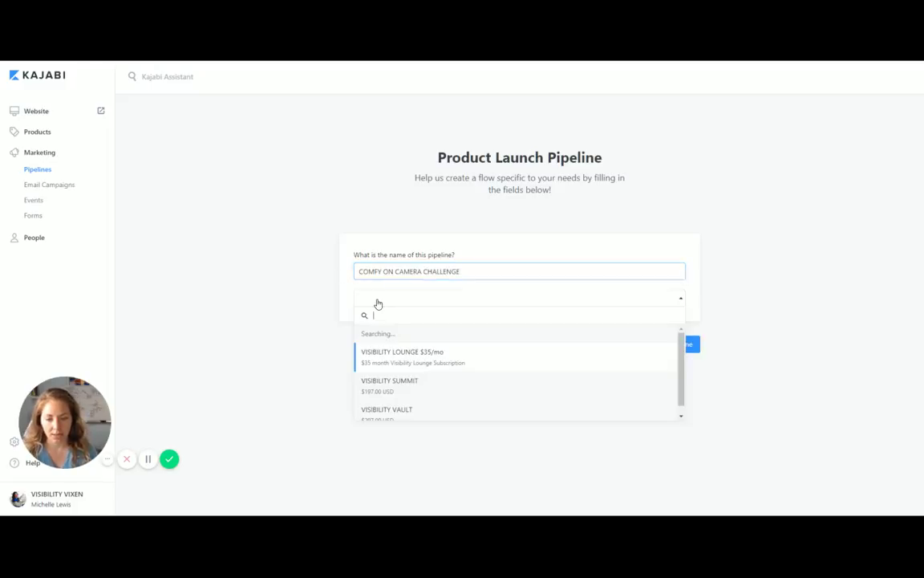
pyautogui.click(392, 339)
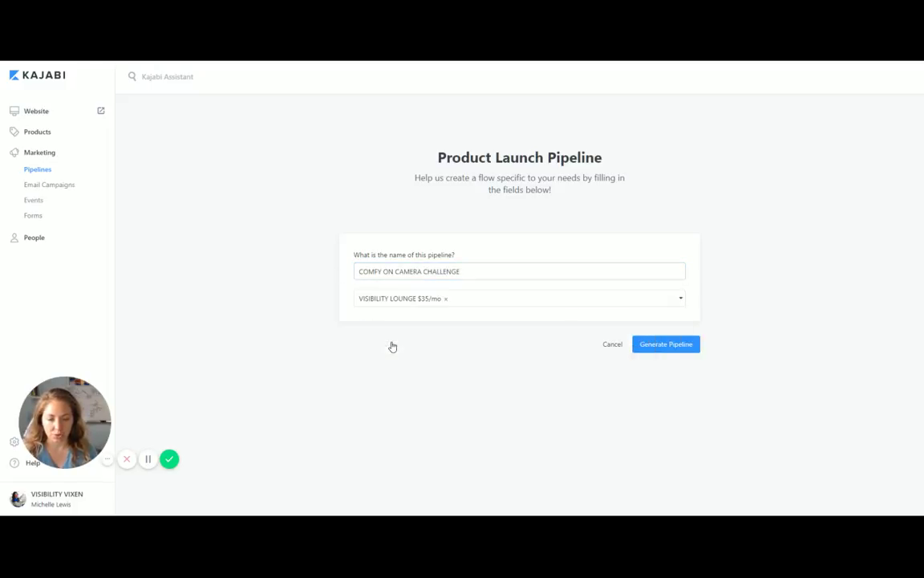
pyautogui.click(664, 345)
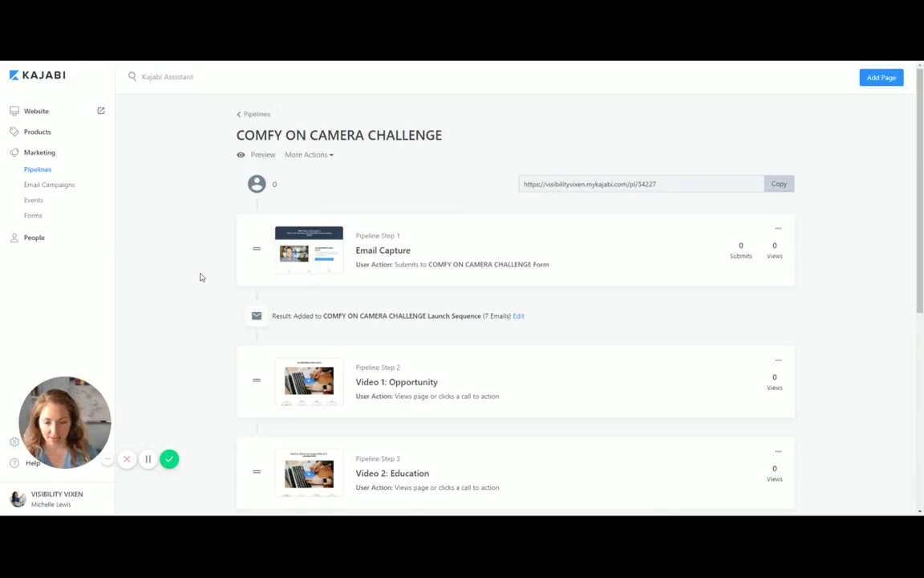
# Scroll down through the generated pipeline to its final Offer Checkout Page step.
pyautogui.scroll(-2, 201, 277)
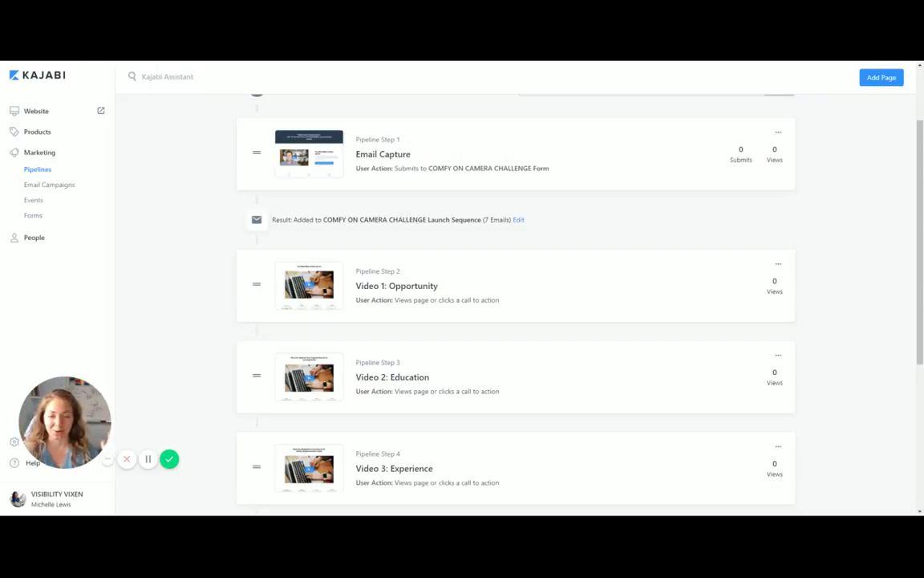
pyautogui.scroll(-5, 436, 315)
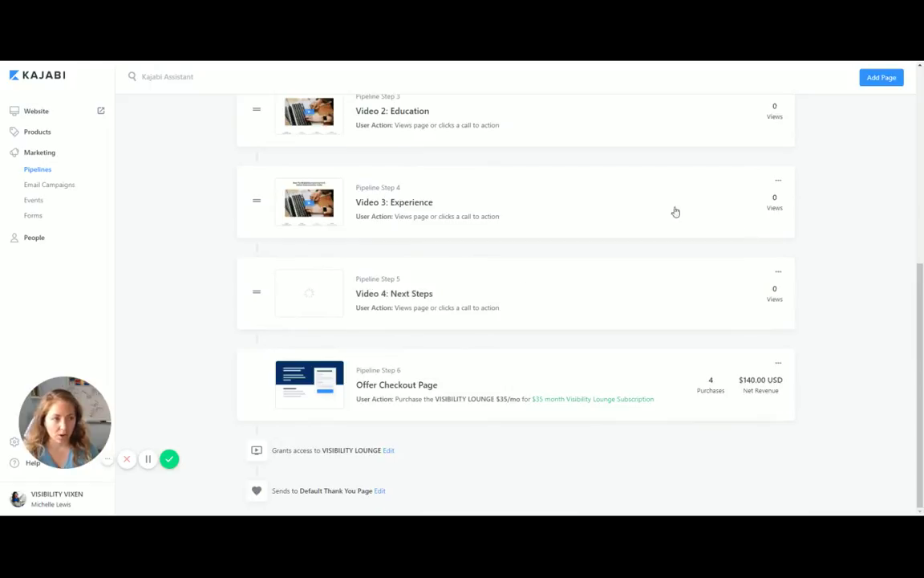
# Explore adding a new or existing landing page, then cancel without adding one.
pyautogui.click(882, 78)
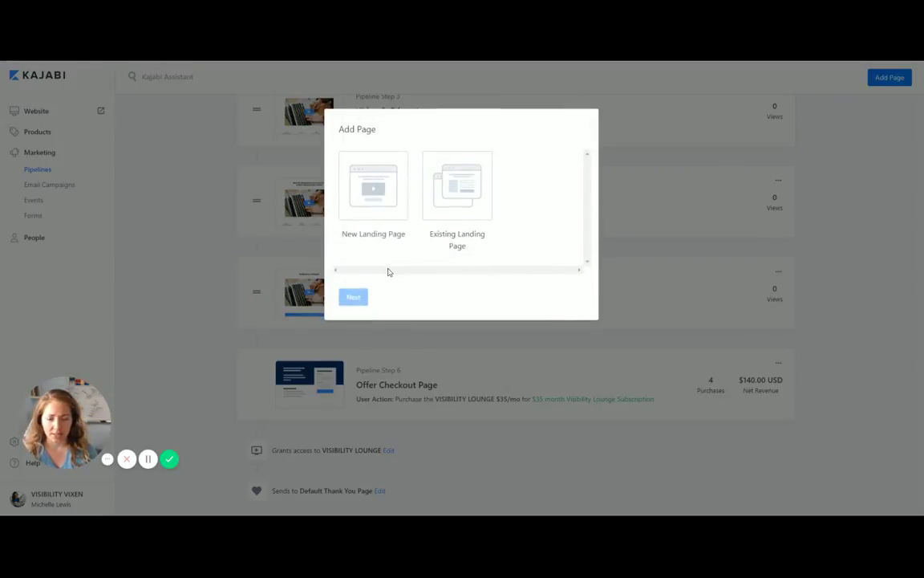
pyautogui.click(372, 215)
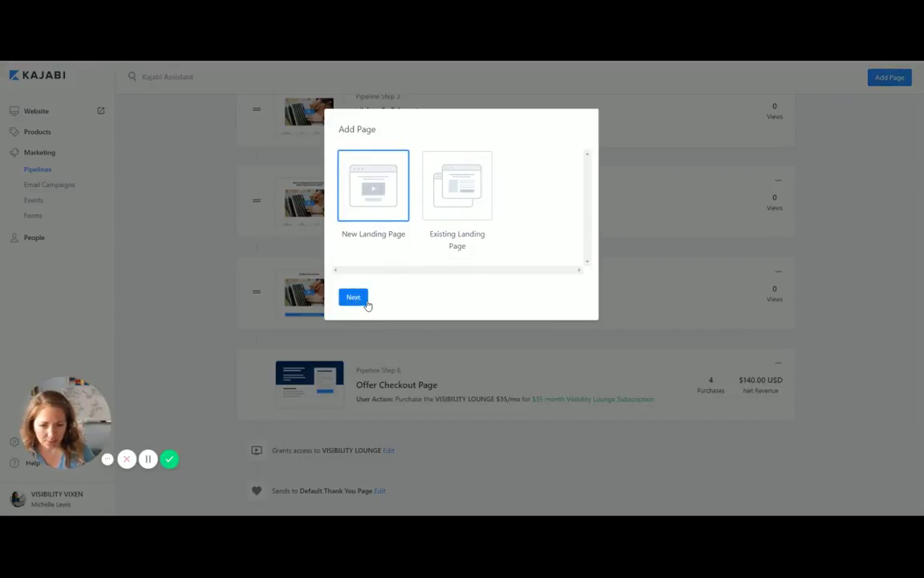
pyautogui.click(475, 210)
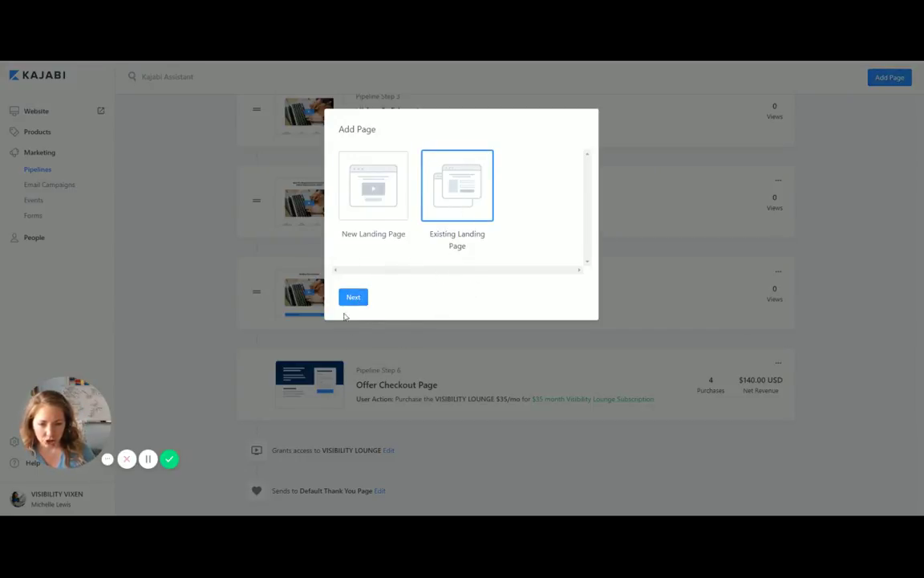
pyautogui.click(353, 298)
pyautogui.click(400, 156)
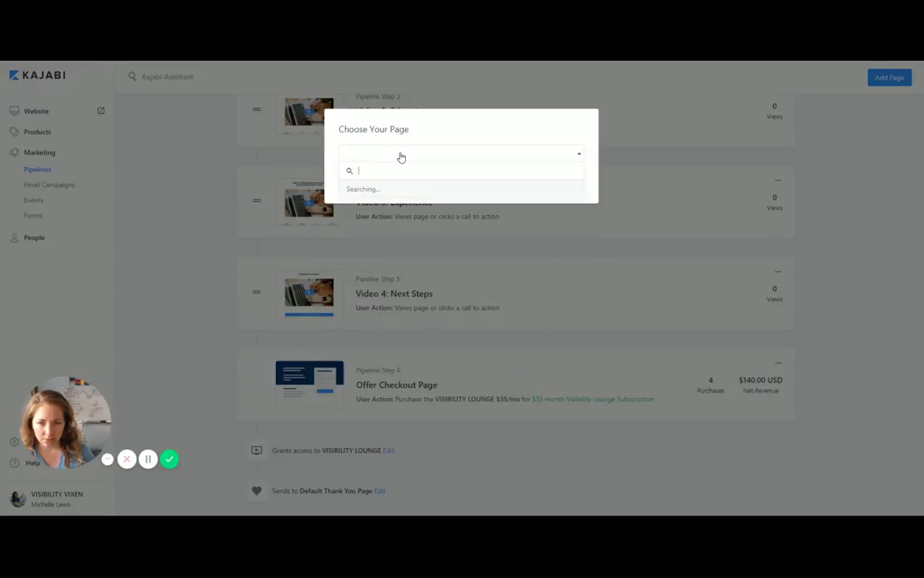
pyautogui.click(292, 150)
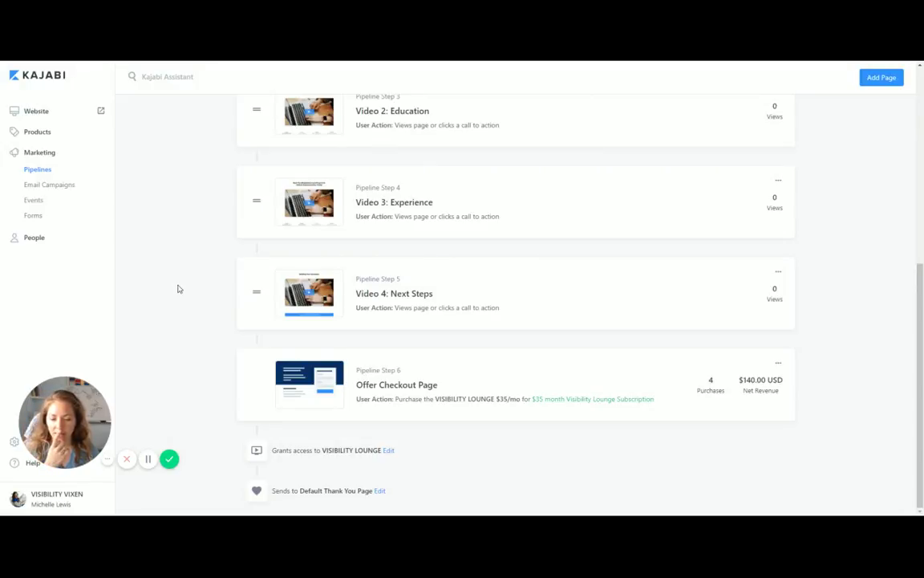
pyautogui.scroll(5, 179, 289)
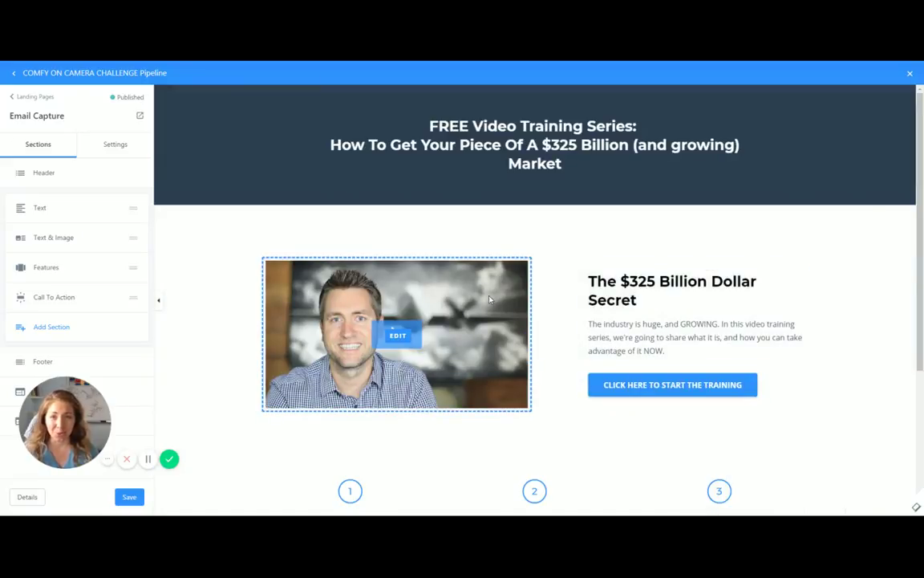
pyautogui.scroll(-2, 457, 272)
pyautogui.scroll(-1, 450, 267)
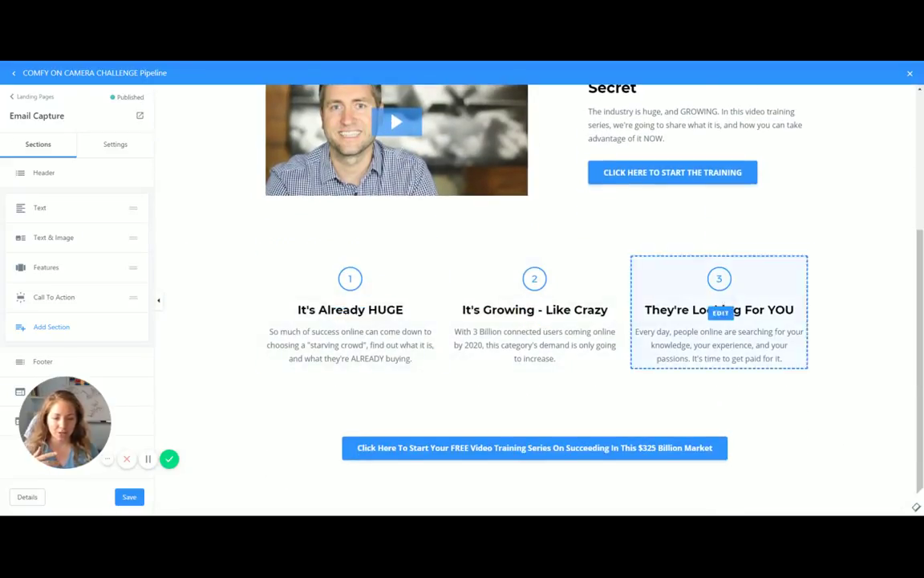
pyautogui.scroll(3, 722, 322)
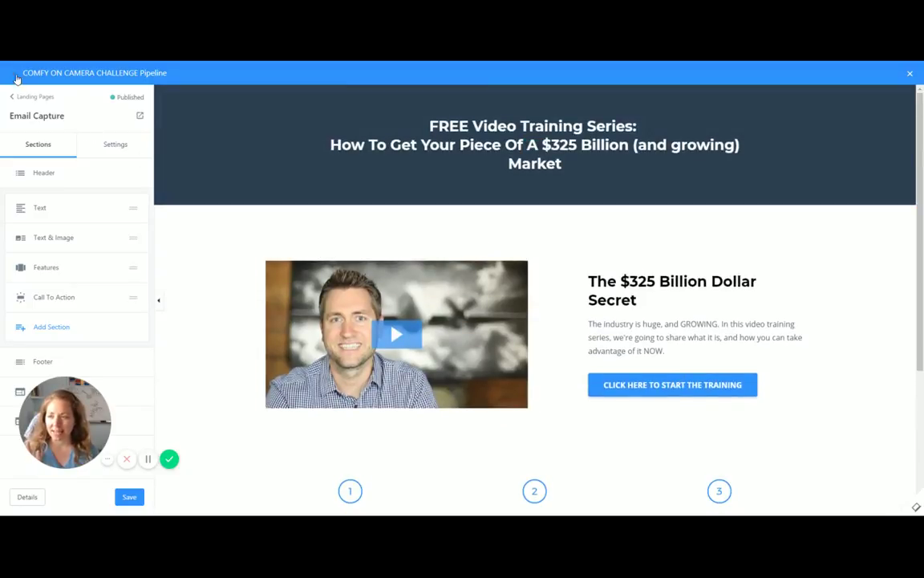
pyautogui.scroll(-1, 100, 129)
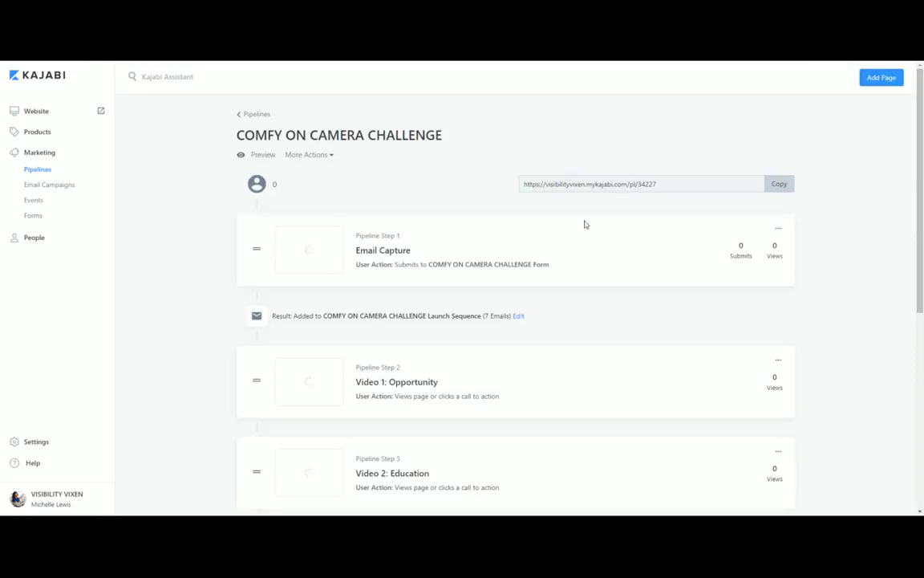
# Scroll the Video 1: Opportunity page and look over its four training lesson cards.
pyautogui.scroll(-2, 409, 327)
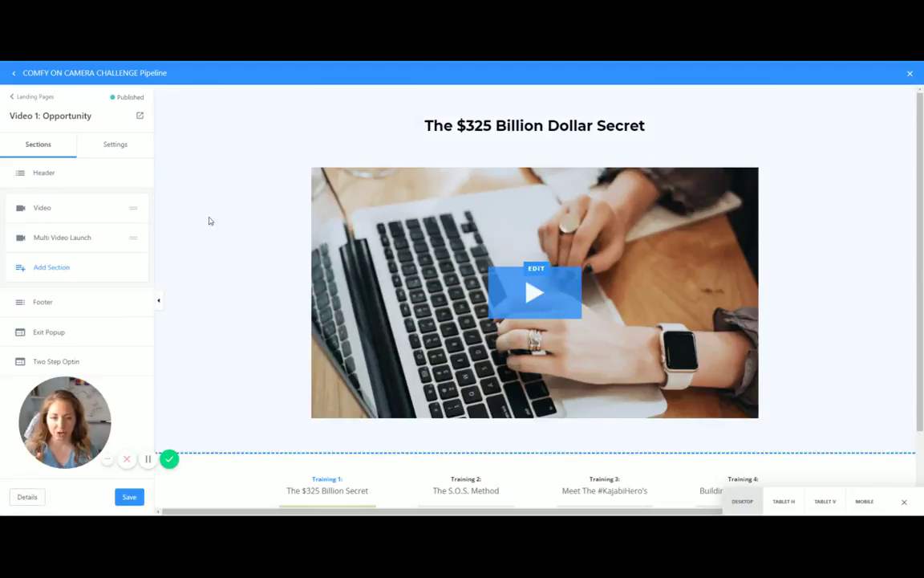
pyautogui.scroll(-2, 883, 241)
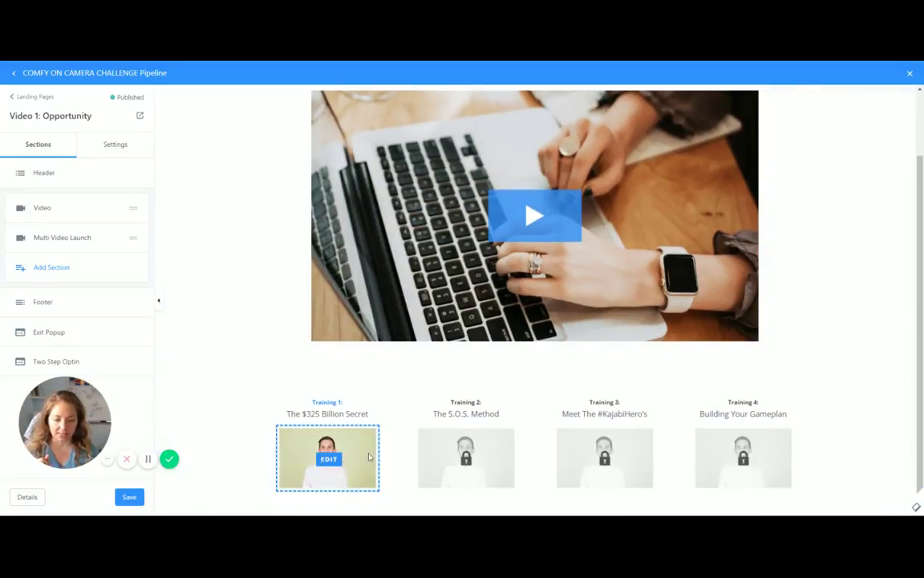
pyautogui.moveTo(328, 454)
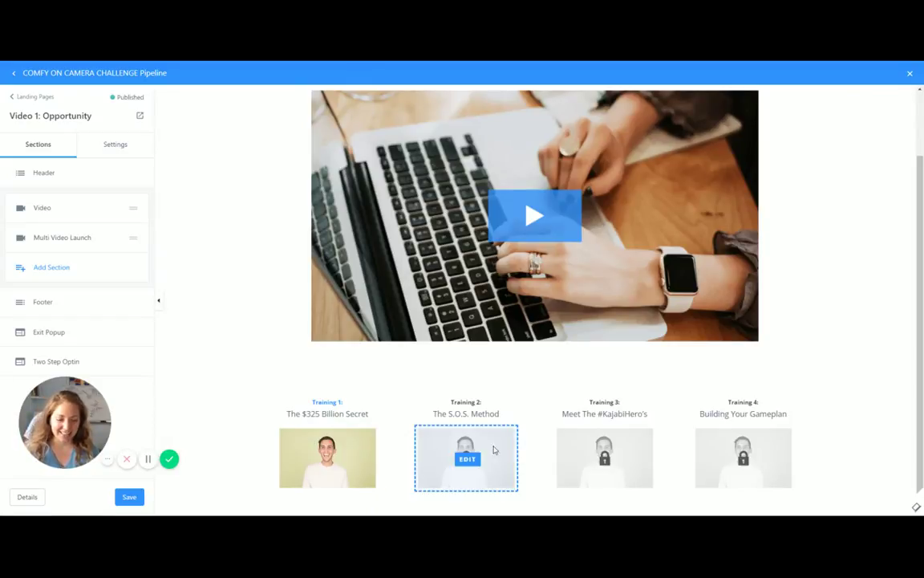
pyautogui.moveTo(743, 456)
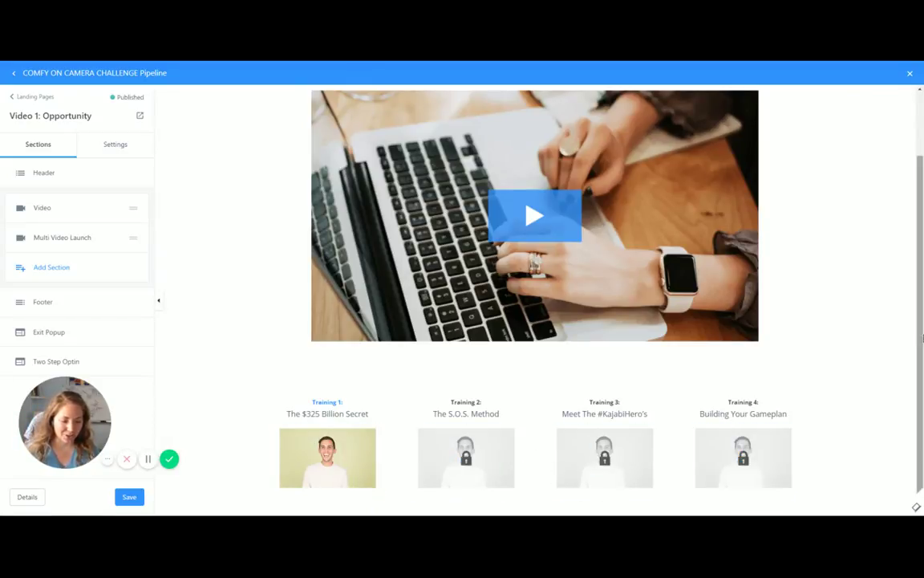
pyautogui.scroll(2, 920, 306)
pyautogui.scroll(-2, 921, 306)
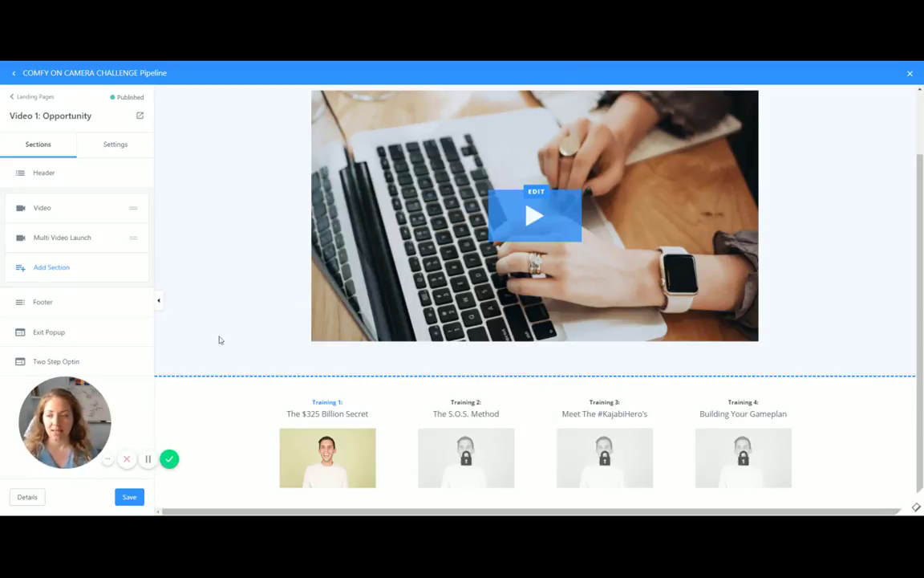
# Return to Landing Pages and list the Pipeline Pages, where COMFY ON CAMERA CHALLENGE holds 5 pages.
pyautogui.click(19, 100)
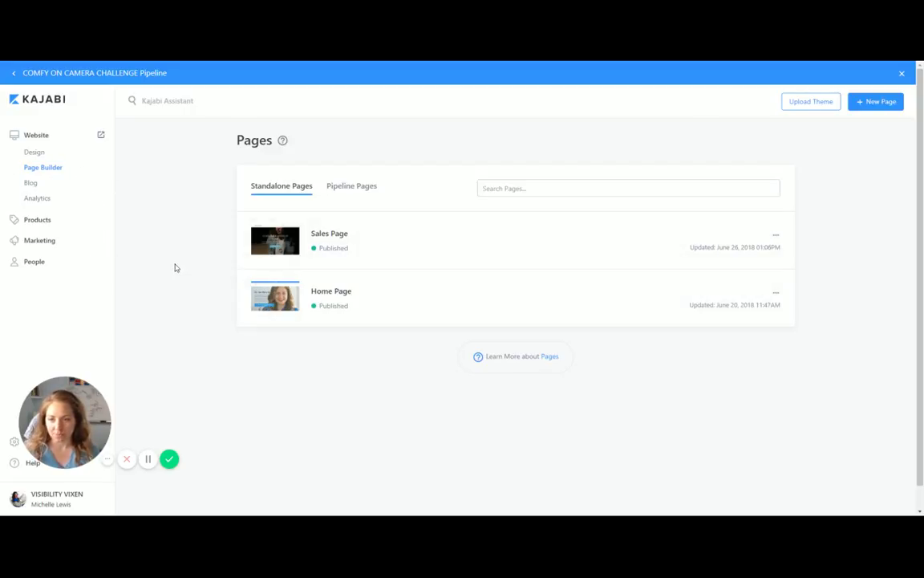
pyautogui.click(339, 194)
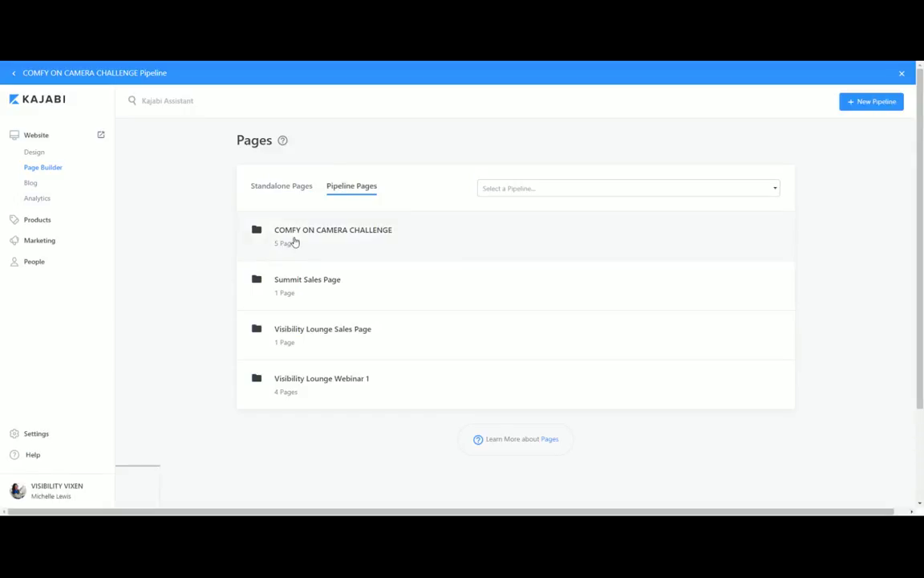
# Open the Marketing Pipelines overview showing COMFY ON CAMERA CHALLENGE with 6 pages and 0 visitors.
pyautogui.click(52, 242)
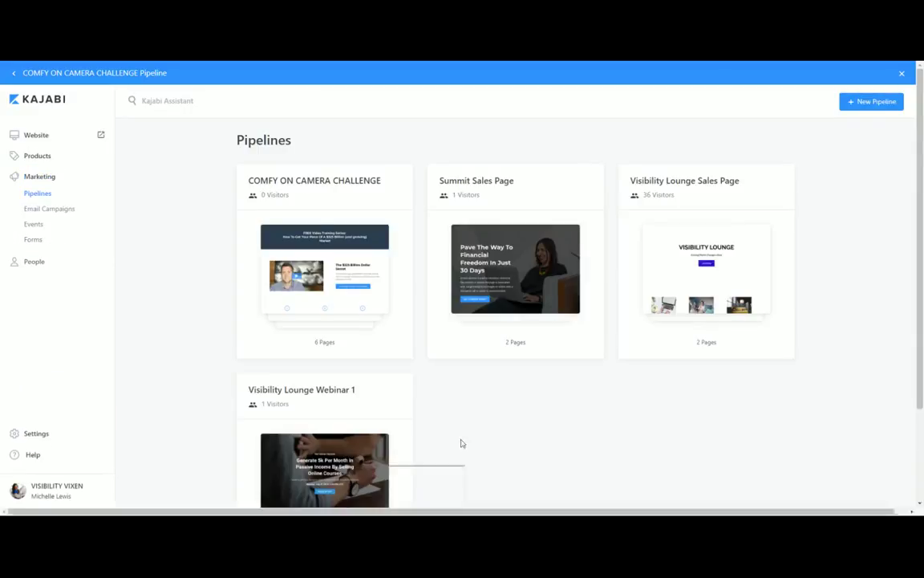